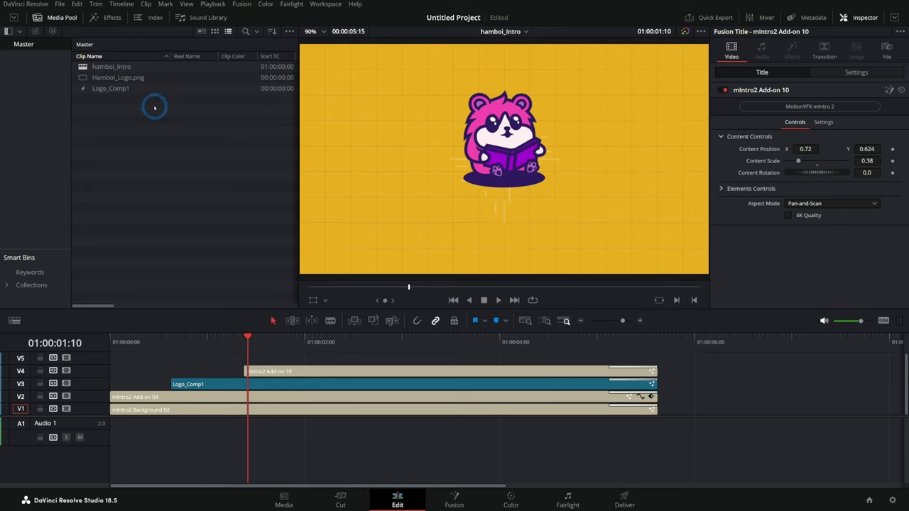
Step: Open the Logo_Comp1 composition on the Fusion page and hide the page navigation bar
double_click(83, 90)
left_click_drag(411, 302, 357, 338)
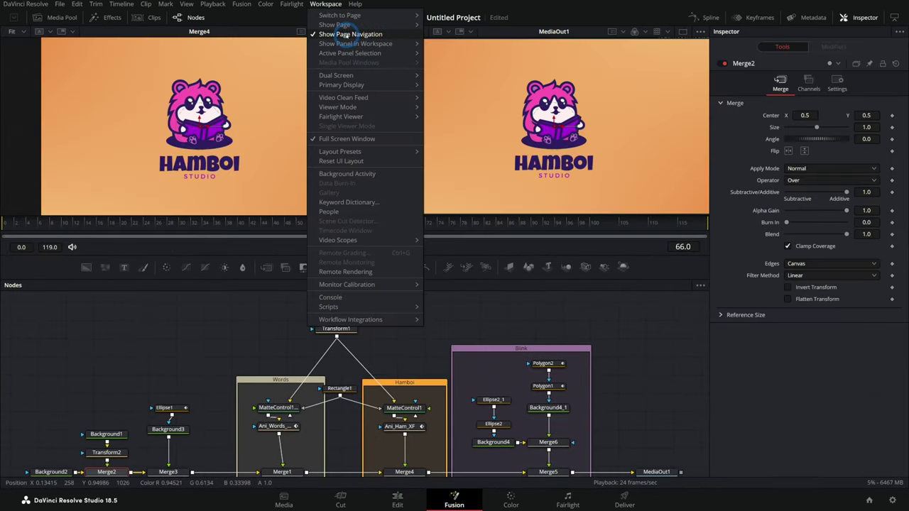
left_click(348, 33)
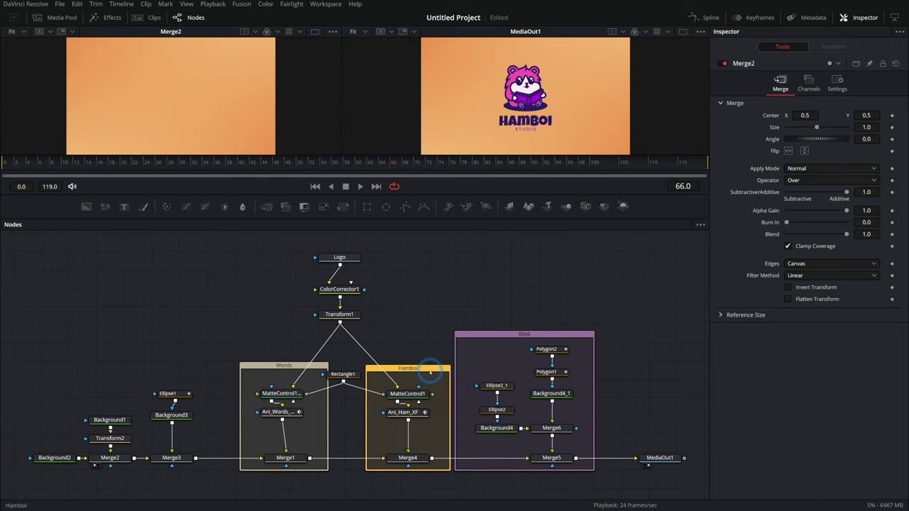
Step: View the outputs of Background2 and Merge2 in turn to examine how the backdrop is built
left_click(55, 457)
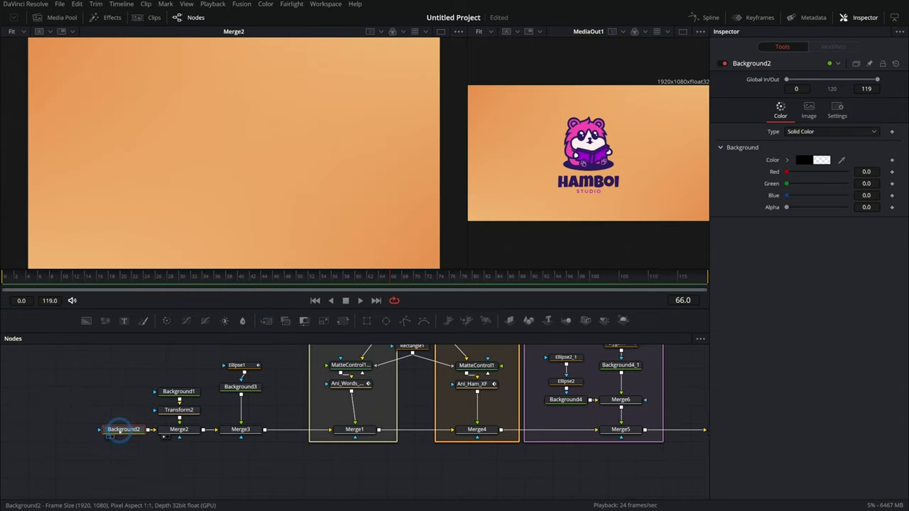
left_click_drag(121, 430, 202, 175)
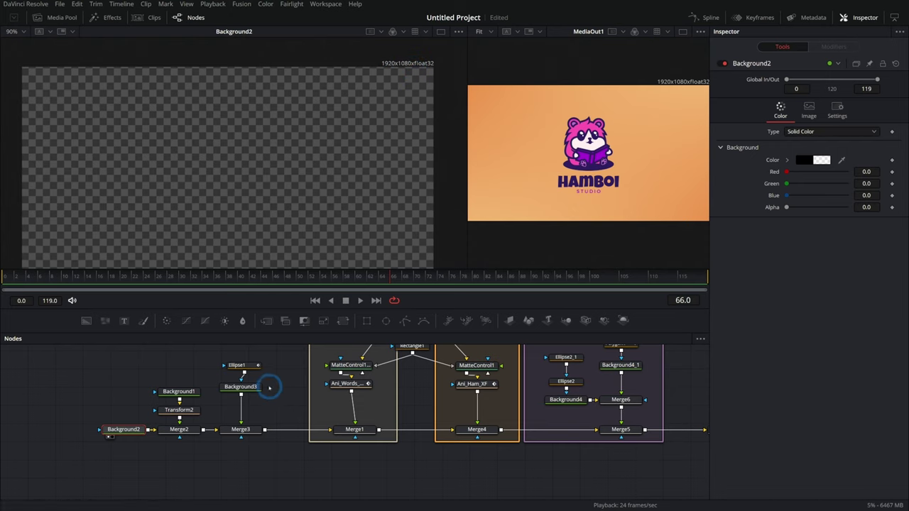
left_click_drag(179, 429, 307, 103)
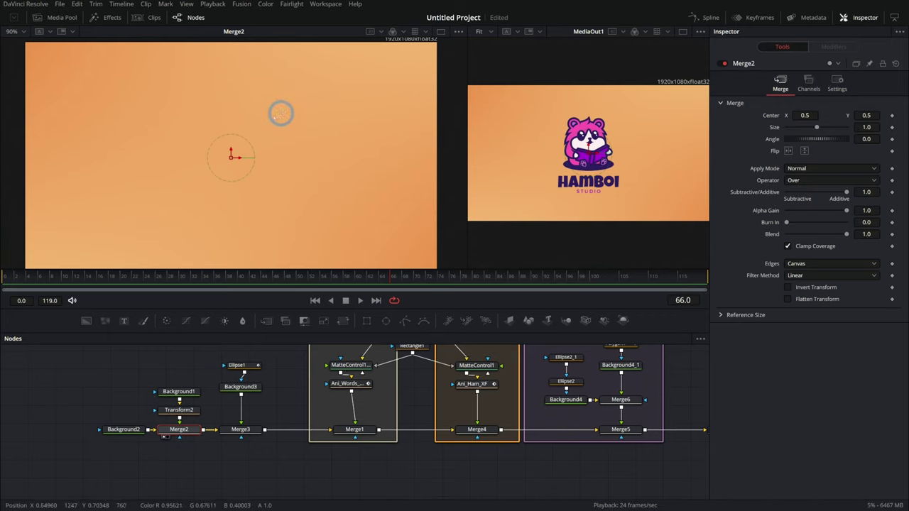
Step: Inspect Background1's four-corner gradient and delete the Transform2 node between Background1 and Merge2
left_click(178, 391)
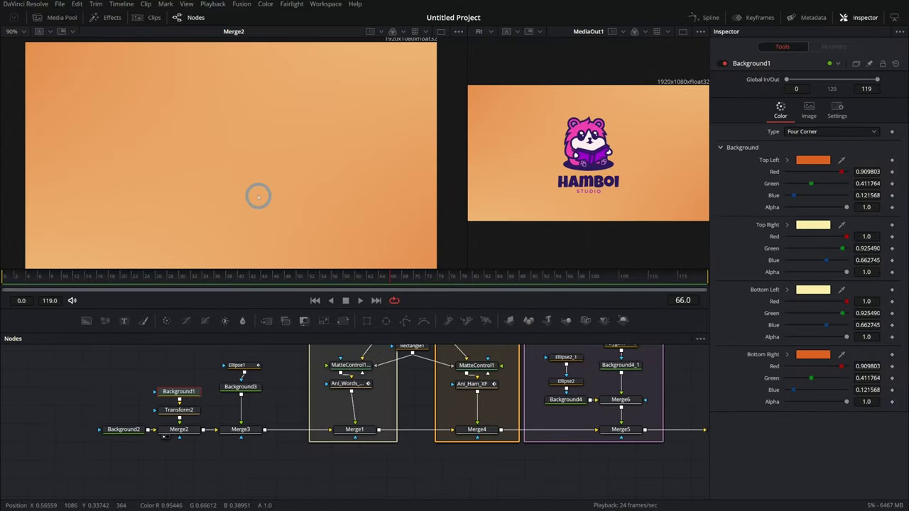
left_click(179, 410)
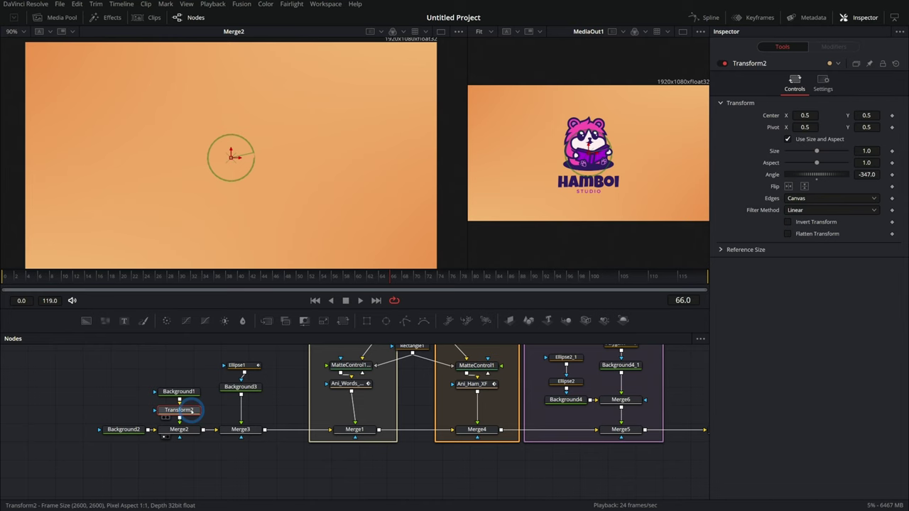
key("Delete")
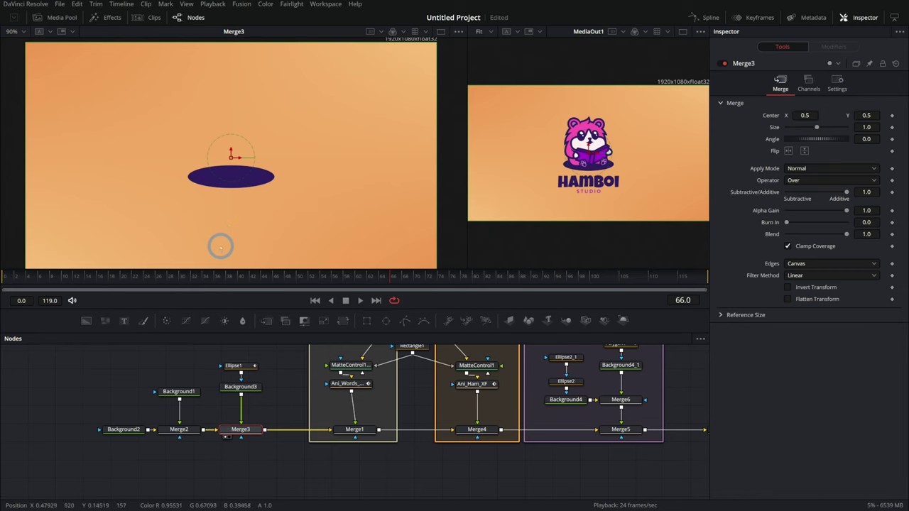
Step: Toggle the Ellipse1 mask off and on to examine how it shapes Background3
left_click(242, 365)
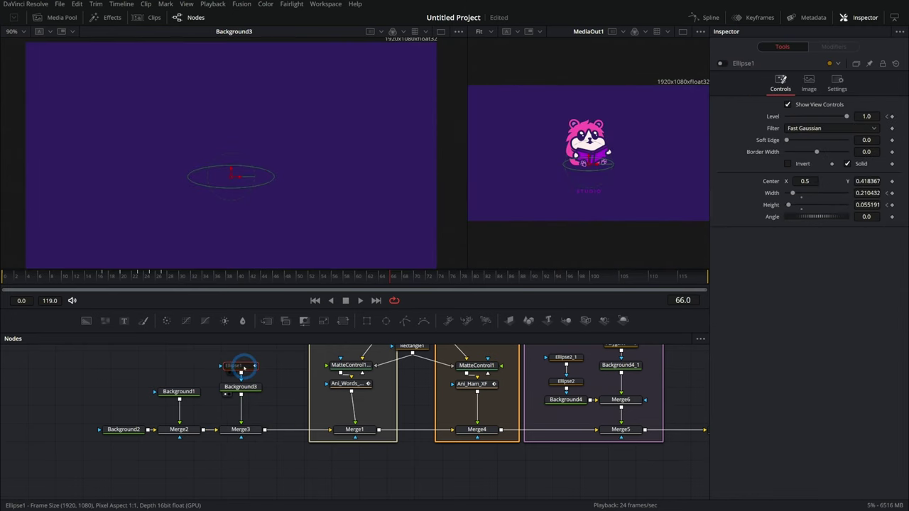
key("ctrl+p")
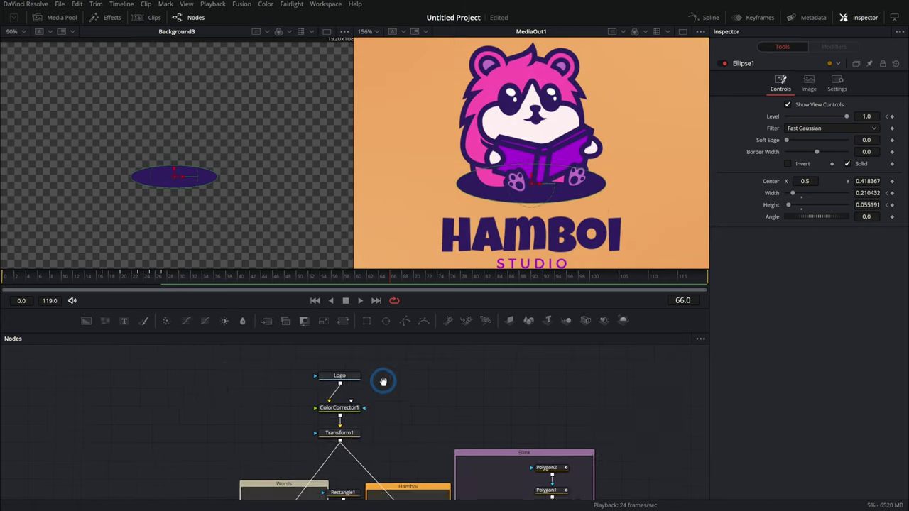
Step: View the outputs of Logo, ColorCorrector1 and Transform1 in turn to examine how the logo is prepared
left_click_drag(383, 381, 240, 156)
left_click(349, 387)
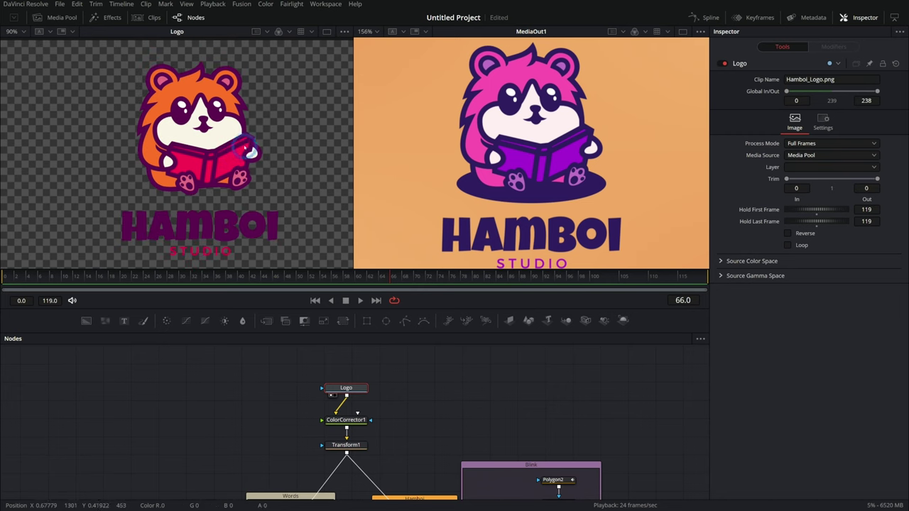
left_click_drag(346, 419, 239, 178)
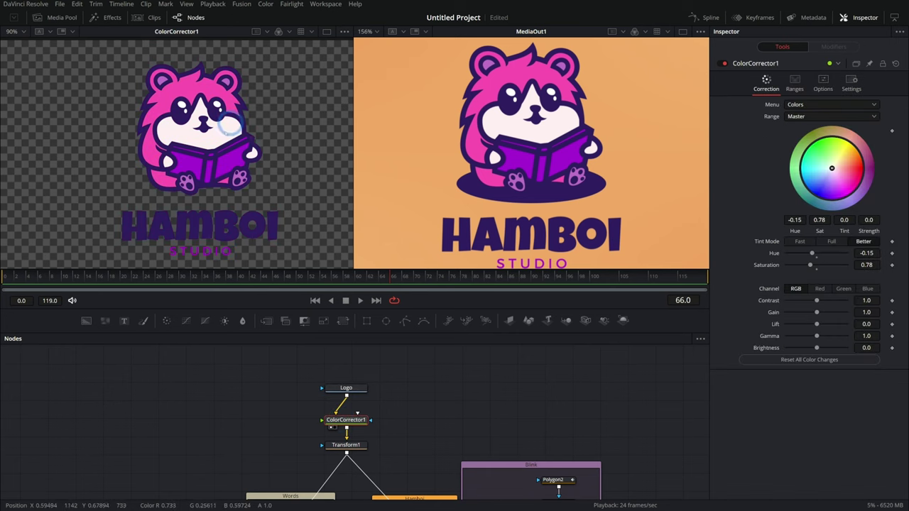
left_click_drag(346, 444, 236, 169)
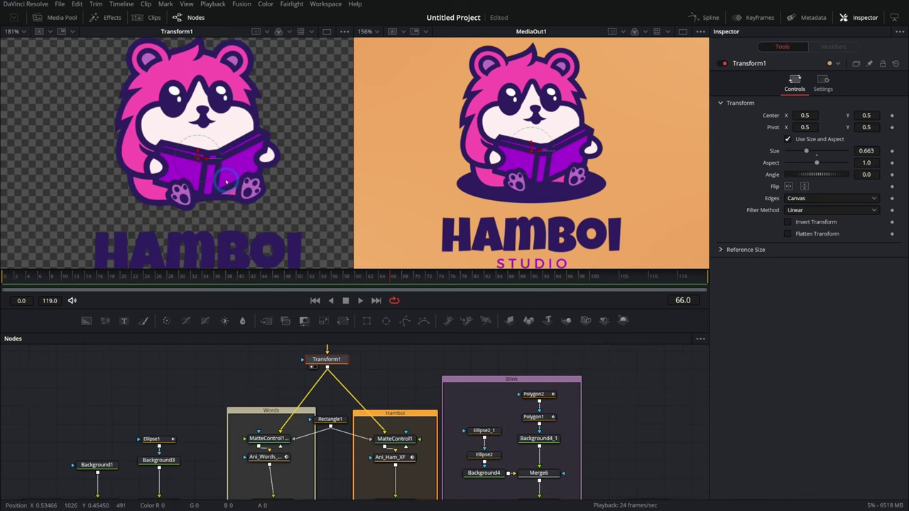
Step: Examine the outline of the Rectangle1 mask over the HAMBOI STUDIO lettering
scroll(225, 181, "down", 1)
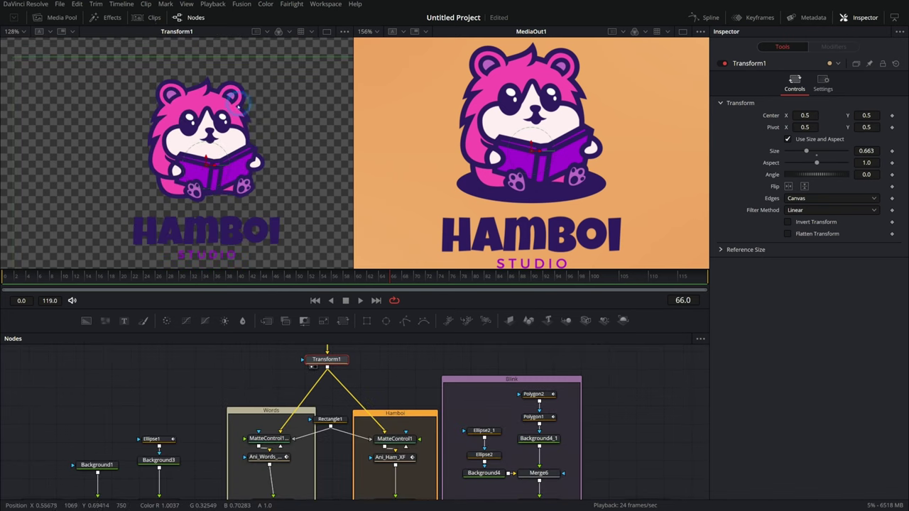
left_click_drag(268, 182, 272, 177)
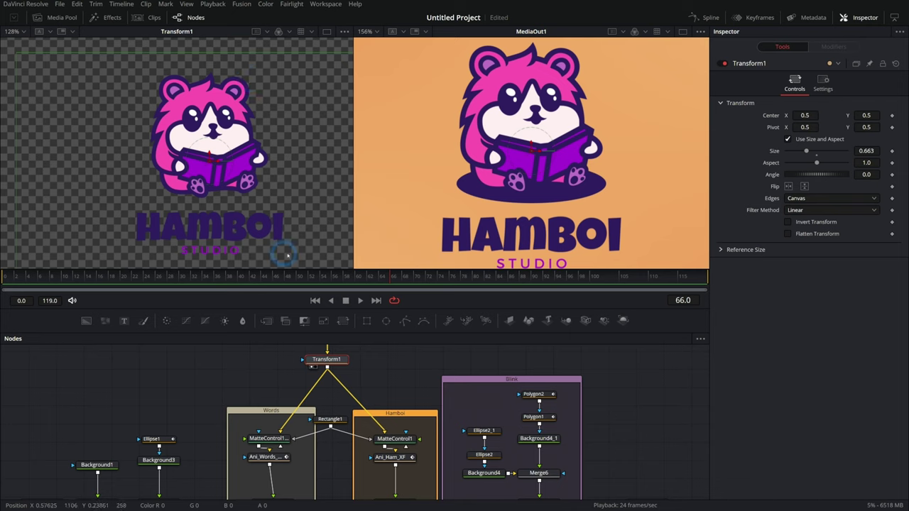
left_click(330, 418)
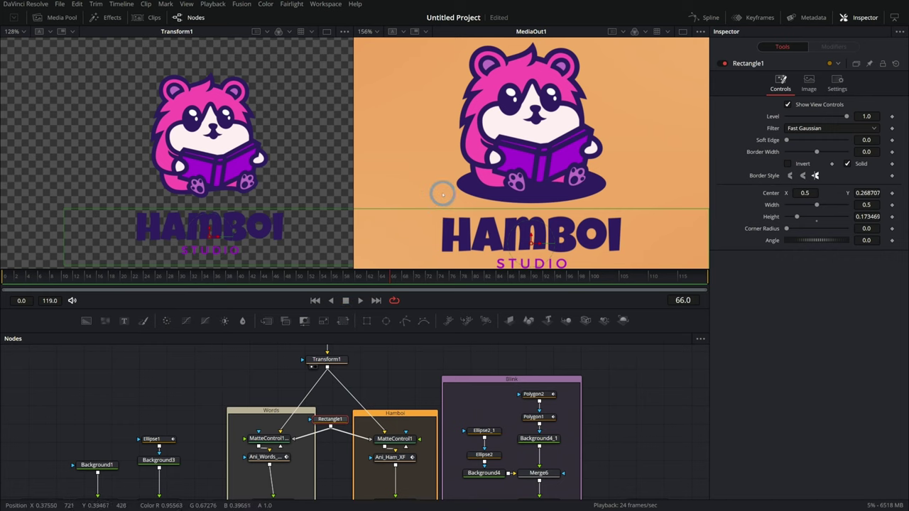
scroll(447, 177, "down", 3)
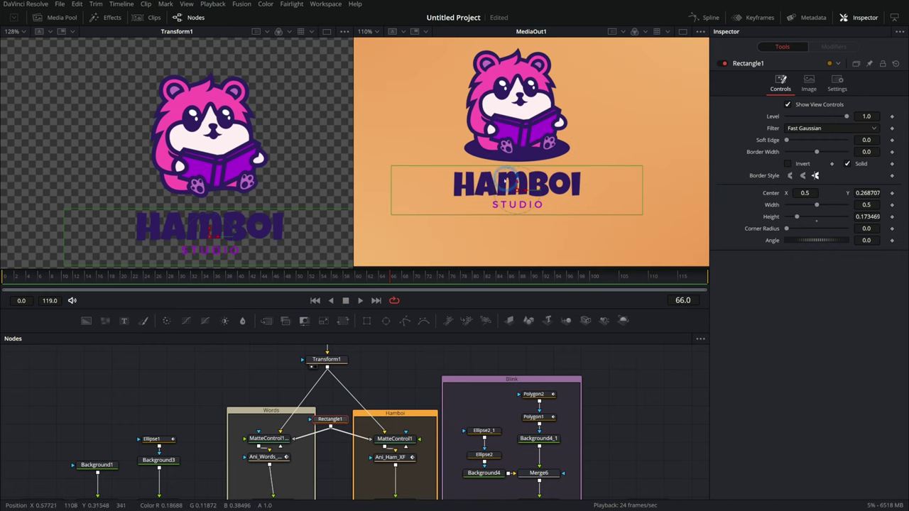
Step: Add a separate Matte Control node fed by Transform1 and show its output in an enlarged viewer
left_click_drag(355, 365, 489, 419)
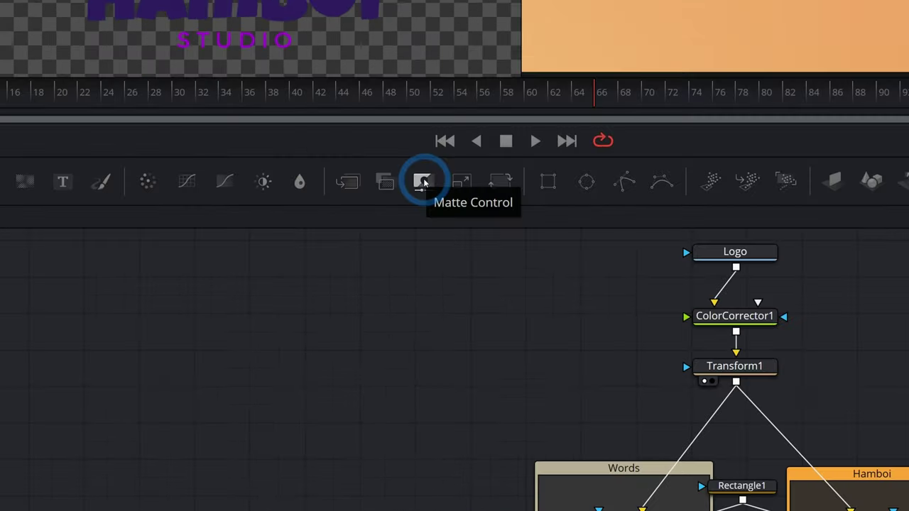
left_click_drag(422, 182, 505, 371)
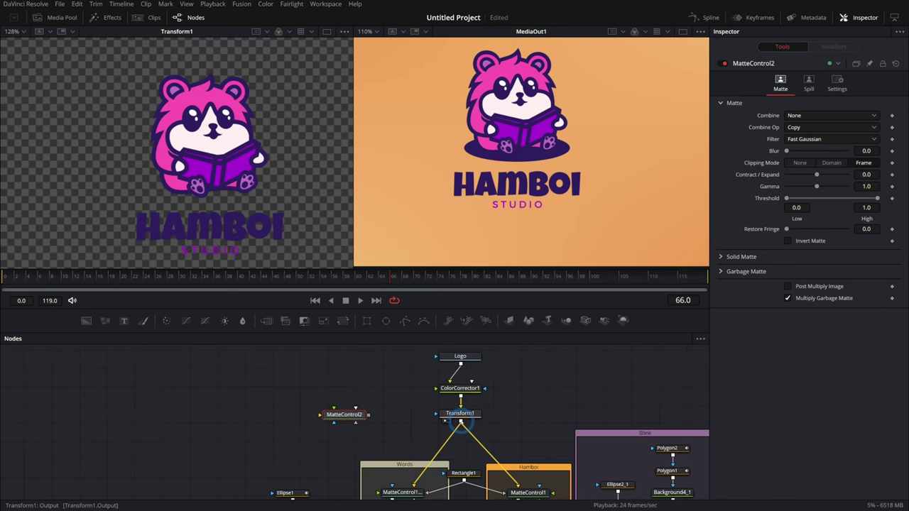
left_click_drag(414, 451, 277, 101)
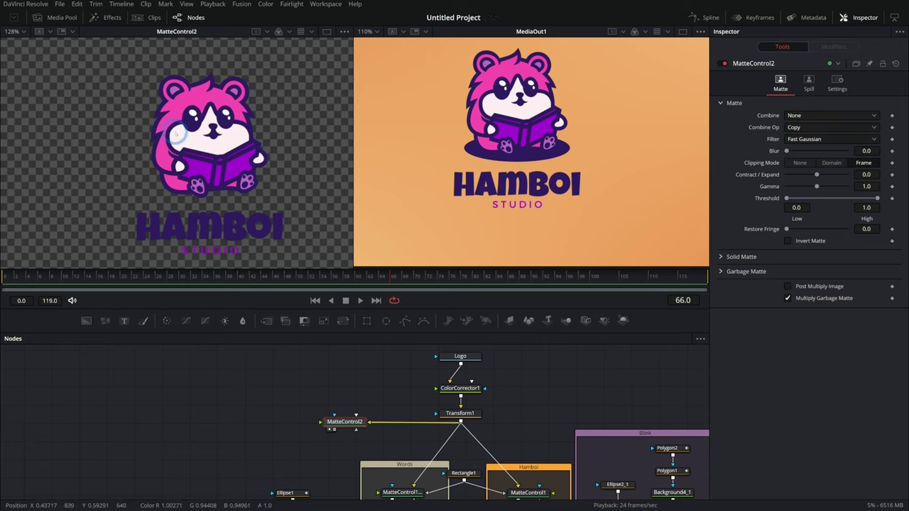
left_click_drag(350, 151, 416, 157)
scroll(348, 412, "up", 5)
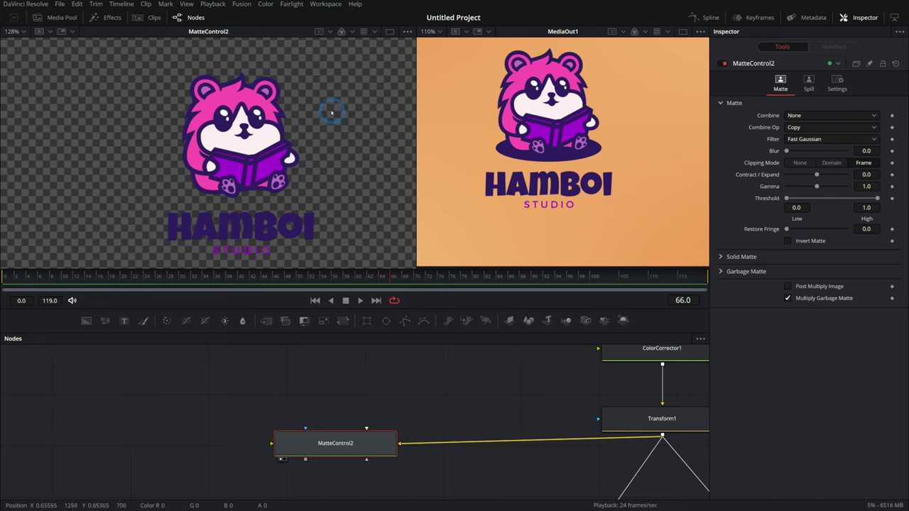
Step: Add a rectangle mask about 0.27 wide and 0.09 high and connect it to MatteControl2's Garbage Matte input
left_click_drag(567, 361, 459, 449)
left_click_drag(503, 391, 438, 456)
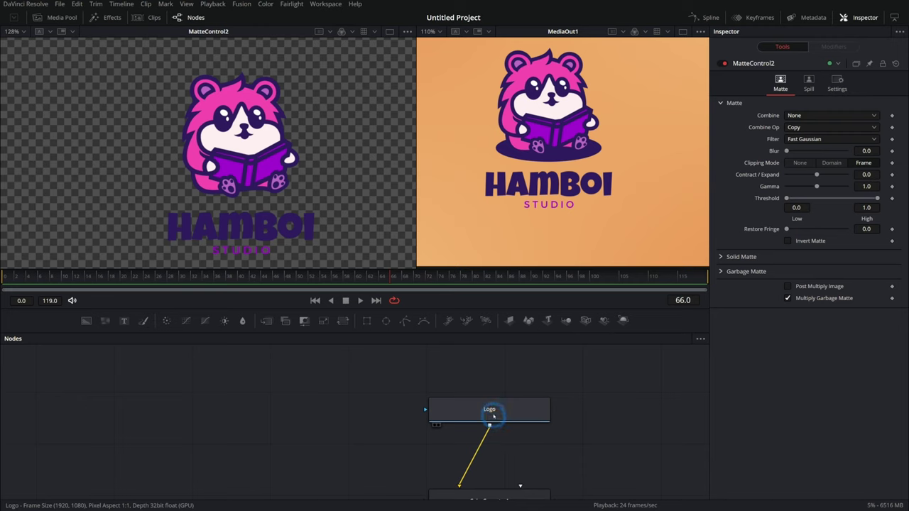
scroll(489, 409, "down", 5)
left_click_drag(258, 430, 390, 403)
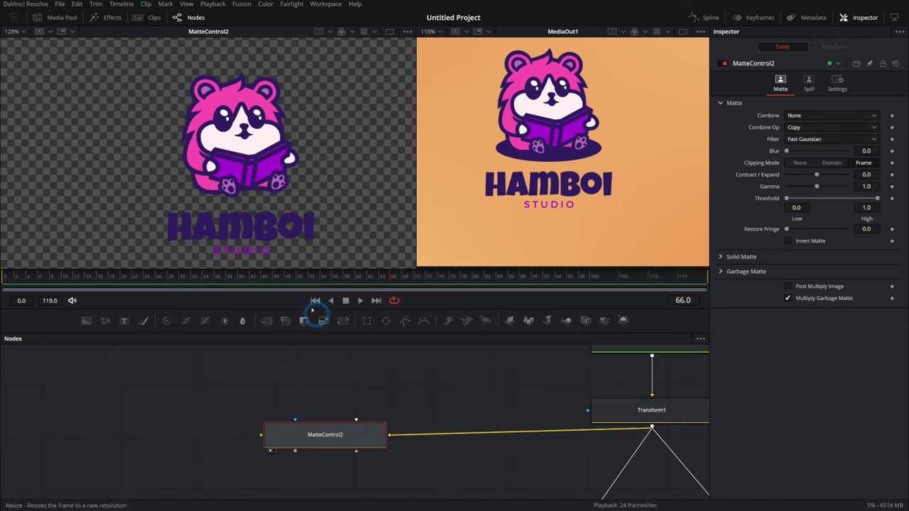
scroll(285, 186, "up", 3)
left_click_drag(276, 202, 299, 185)
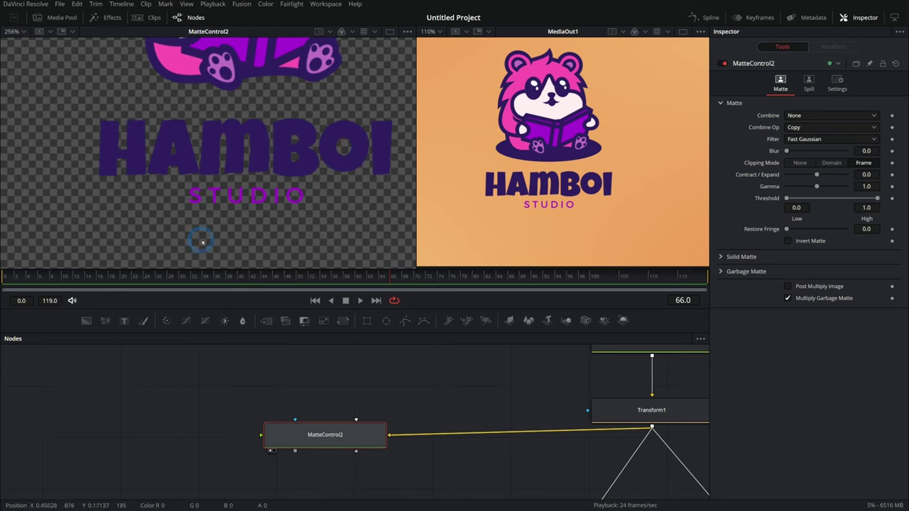
left_click_drag(369, 330, 388, 478)
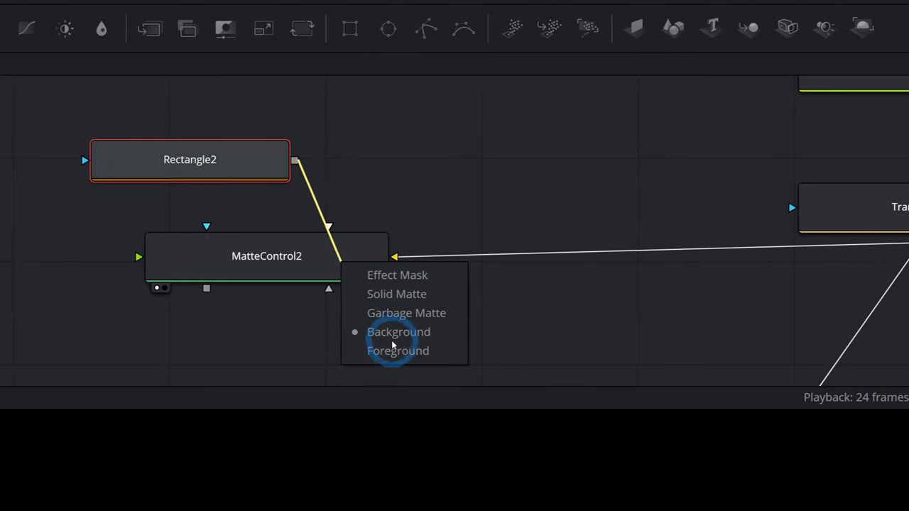
left_click_drag(392, 345, 397, 320)
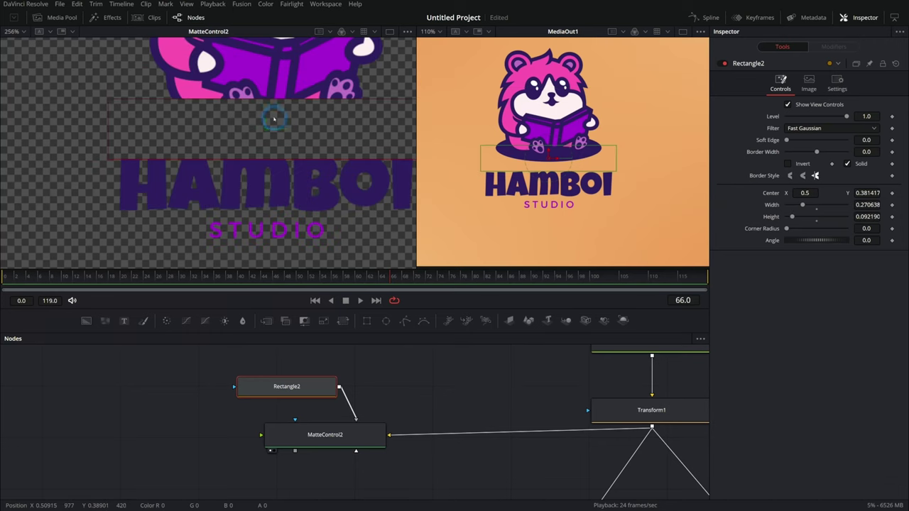
Step: Move the rectangle mask down over STUDIO, to about 0.506, 0.207, and invert MatteControl2's garbage matte
left_click_drag(266, 129, 275, 249)
left_click(348, 437)
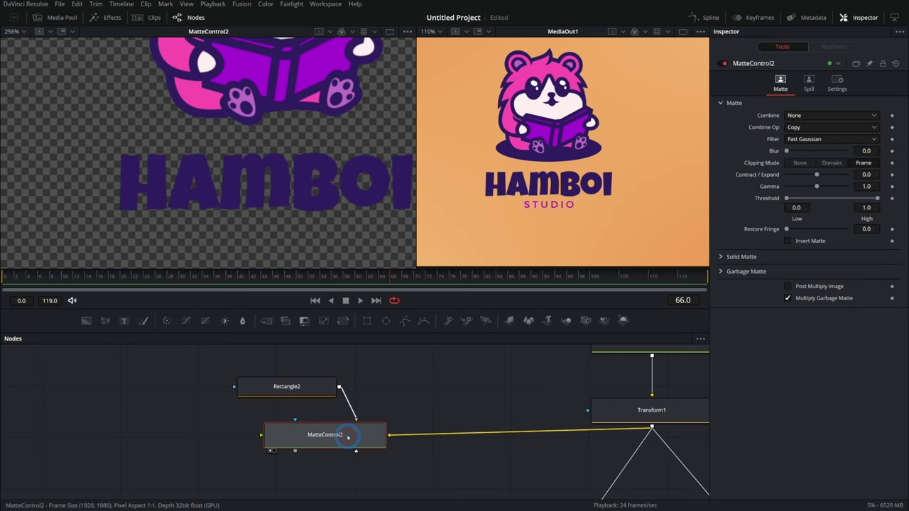
left_click(722, 274)
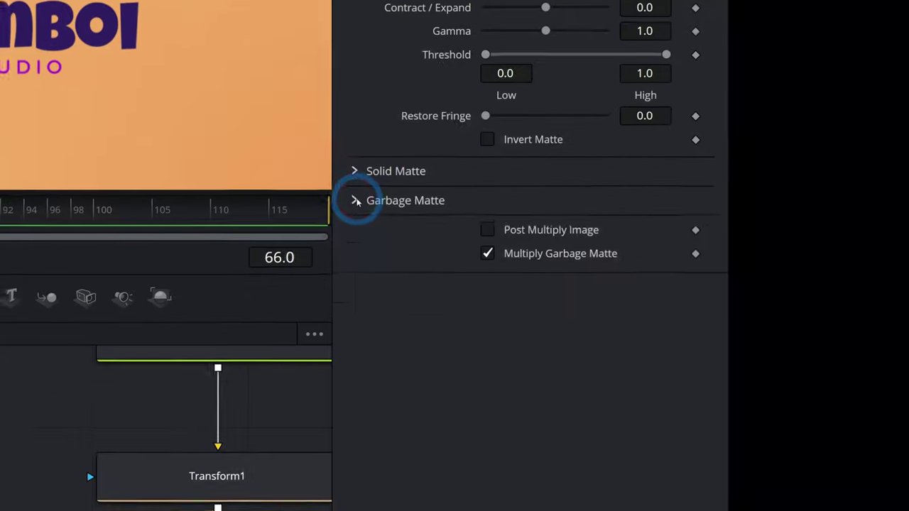
left_click(484, 208)
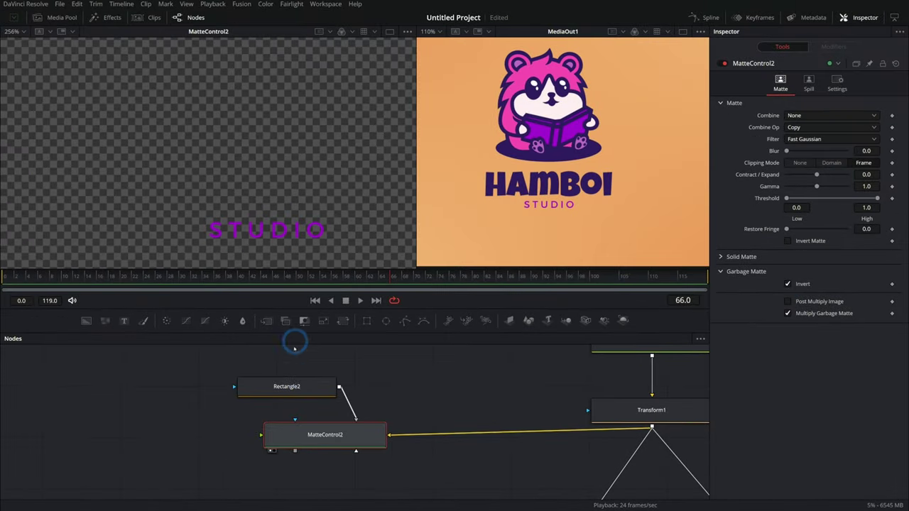
Step: Shrink Rectangle2 tightly around STUDIO, about 0.116 wide and 0.042 high, centered at about 0.5, 0.225
left_click(299, 385)
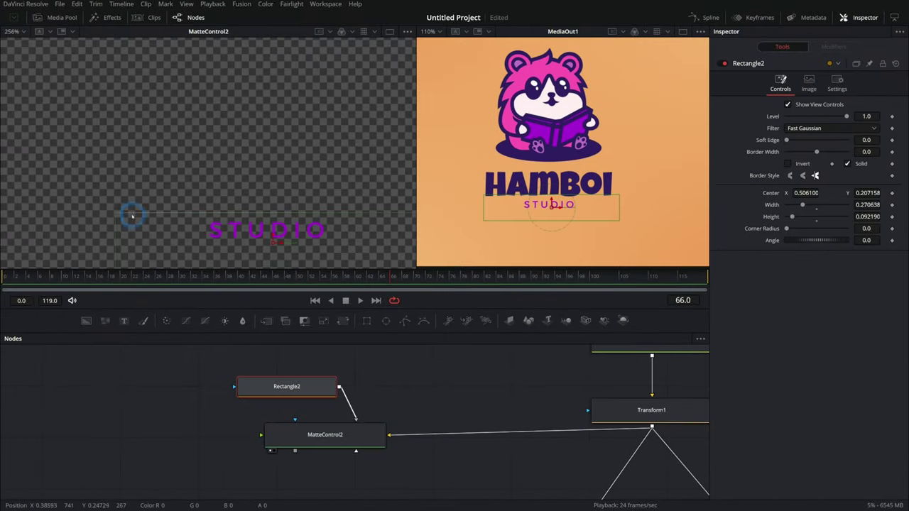
left_click_drag(119, 215, 265, 232)
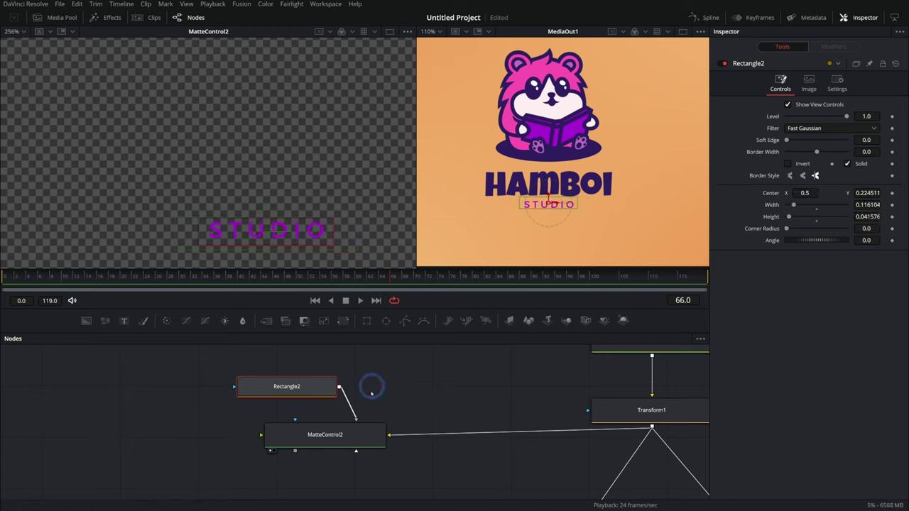
Step: Delete the demonstration nodes Rectangle2 and MatteControl2
left_click_drag(435, 399, 374, 402)
scroll(374, 401, "down", 5)
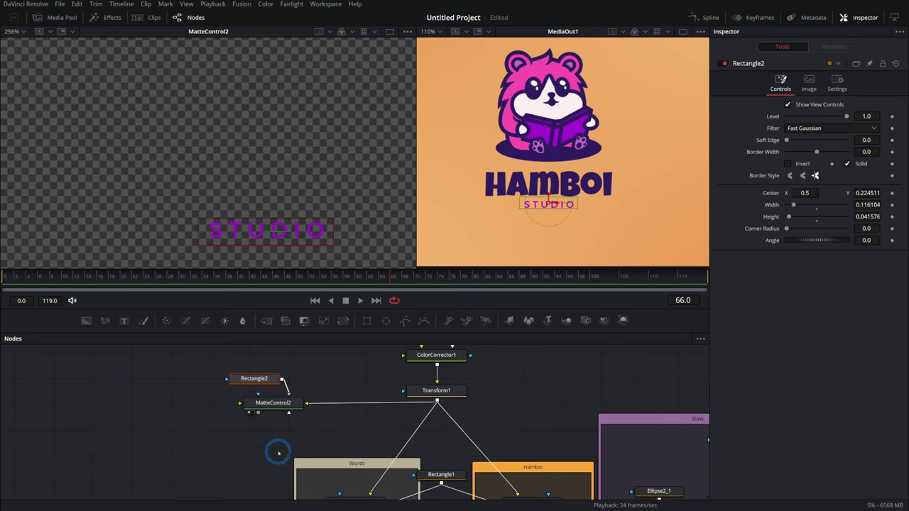
left_click_drag(279, 453, 355, 437)
left_click_drag(332, 403, 287, 436)
left_click(345, 395, "ctrl")
key("Delete")
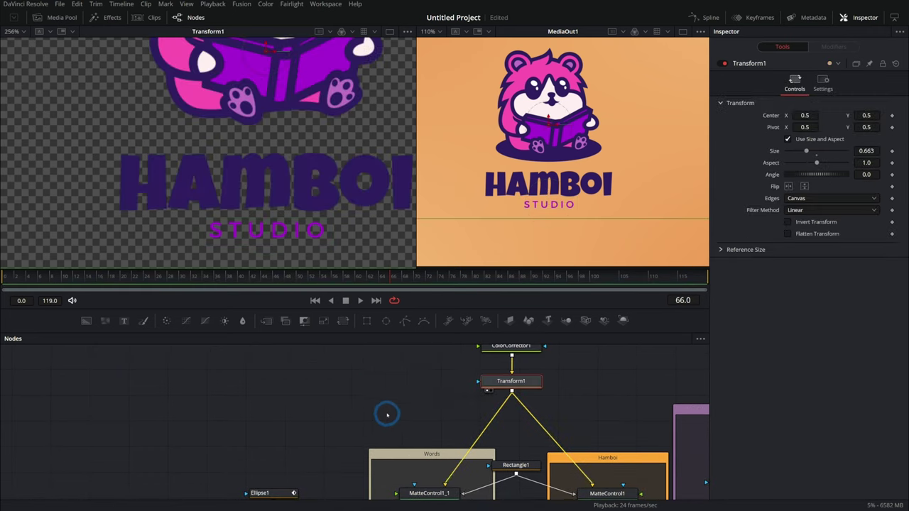
Step: View MatteControl1_1 and MatteControl1 in turn to examine how the words and the hamster are isolated
left_click_drag(387, 414, 261, 349)
left_click(327, 430)
key("1")
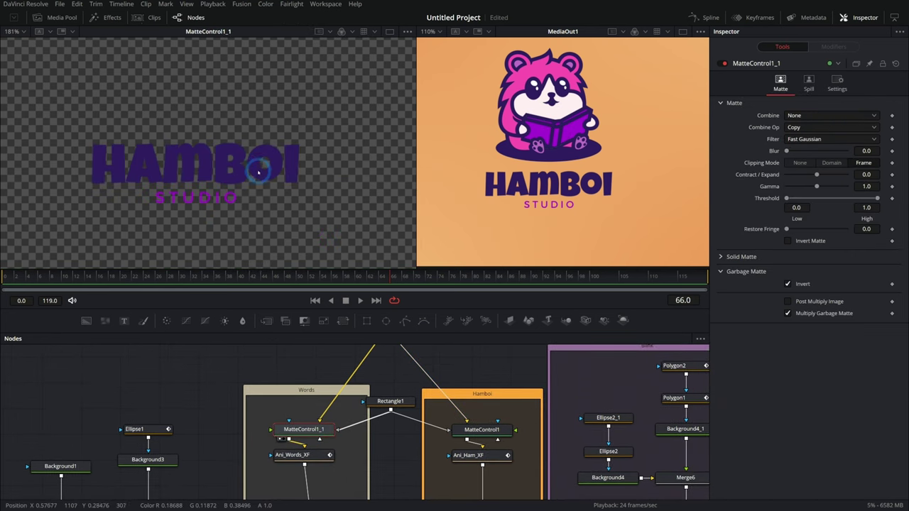
left_click(479, 429)
key("1")
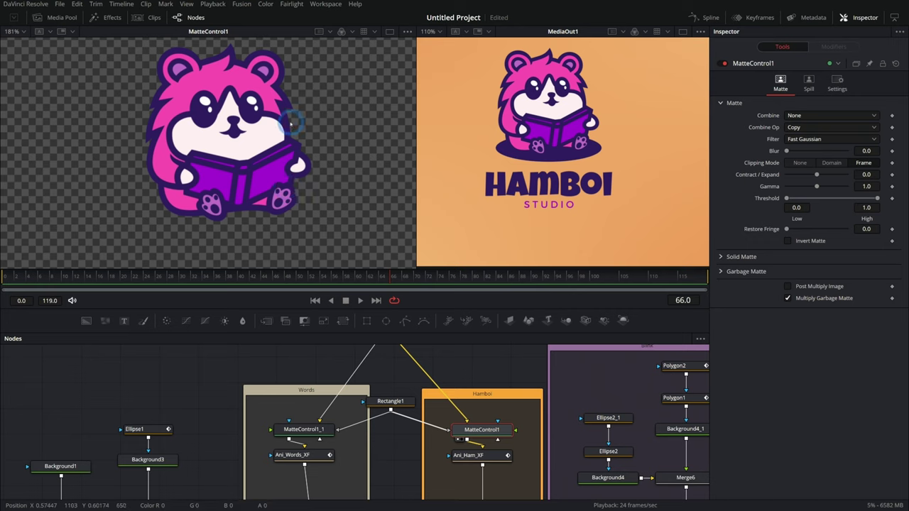
Step: Display the Rectangle1 mask and select MatteControl1 to examine how the shared mask separates the hamster
left_click(391, 401)
key("1")
scroll(306, 191, "down", 3)
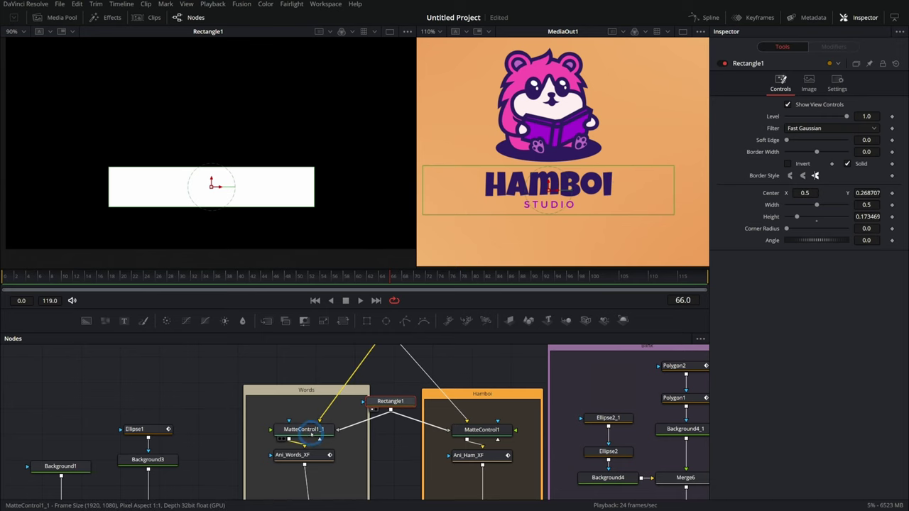
left_click(474, 430)
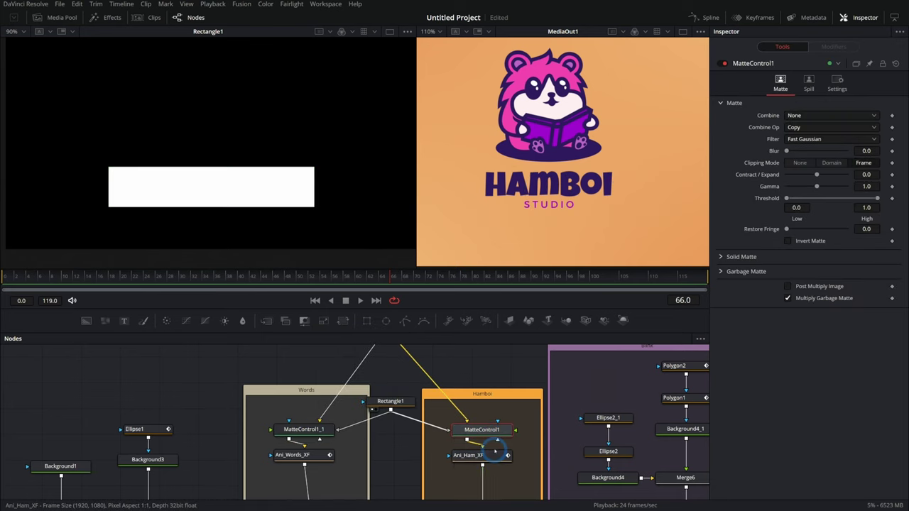
Step: Display Ani_Ham_XF, test moving the isolated hamster with its transform, and undo the move
scroll(495, 452, "down", 3)
left_click(475, 388)
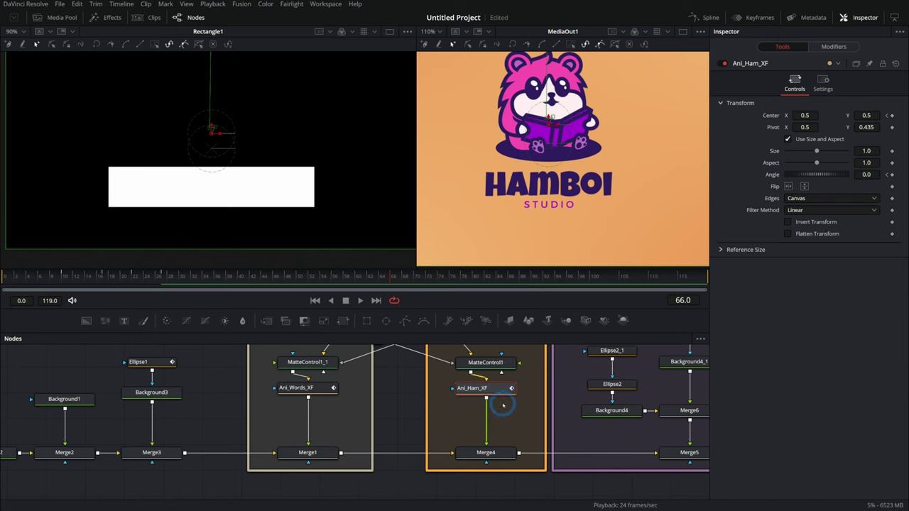
key("1")
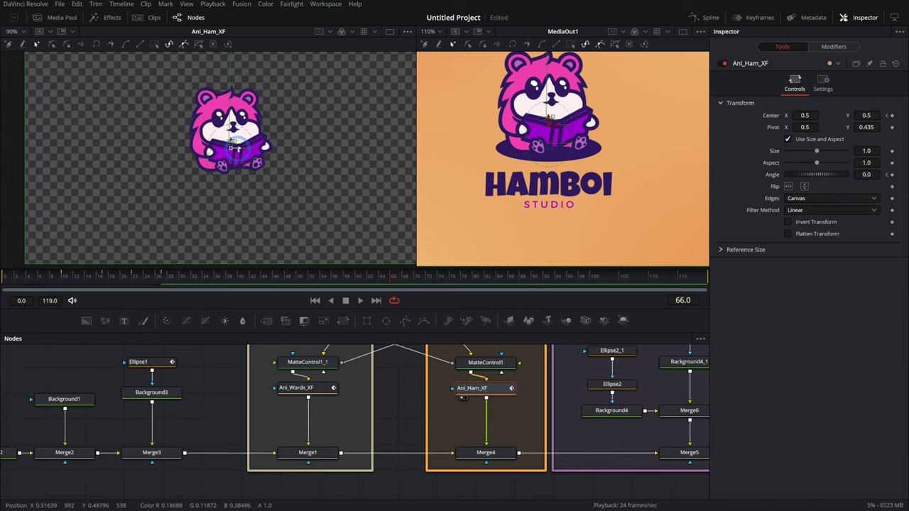
left_click_drag(551, 121, 571, 119)
key("ctrl+z")
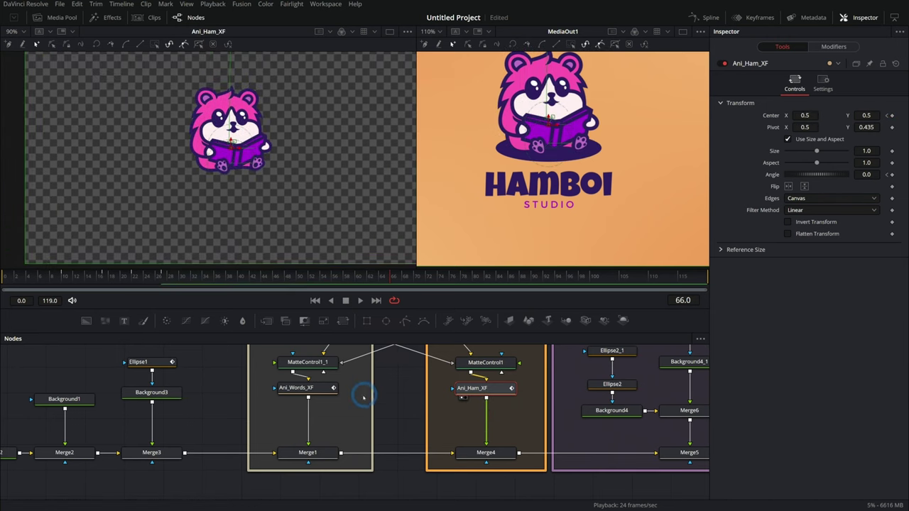
Step: View Ani_Words_XF and then Merge4 to examine how the animated words and hamster are combined
left_click(321, 389)
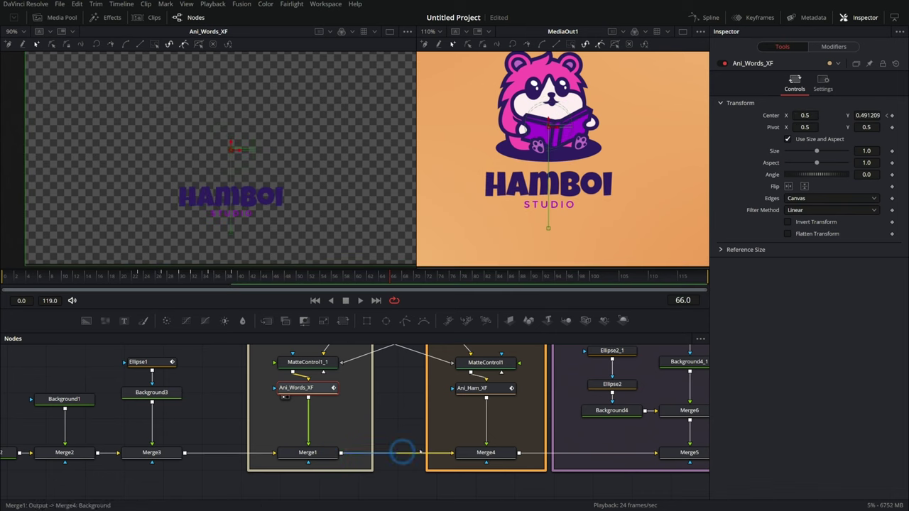
left_click_drag(521, 445, 301, 224)
left_click_drag(279, 182, 294, 180)
left_click_drag(471, 362, 497, 387)
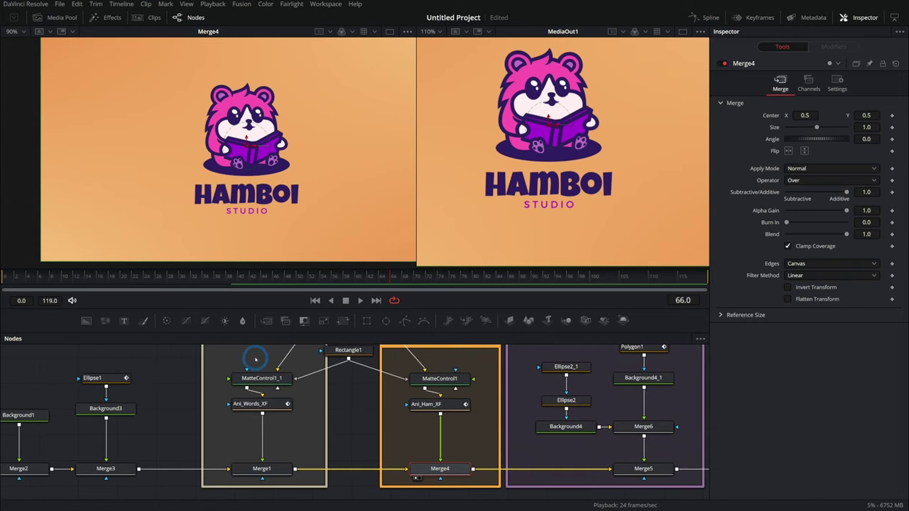
Step: Detach Ani_Words_XF from the words branch and insert a new Transform node between MatteControl1_1 and Merge1
left_click_drag(258, 403, 183, 389)
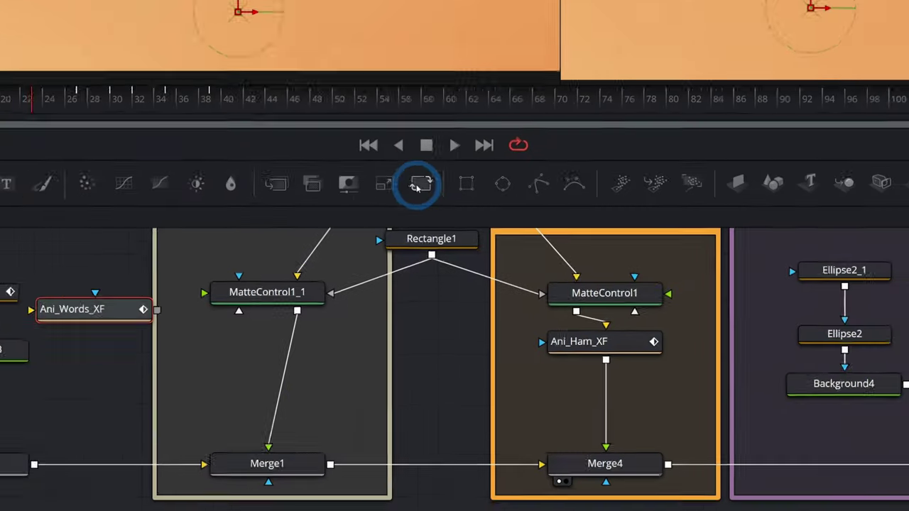
left_click_drag(417, 186, 298, 382)
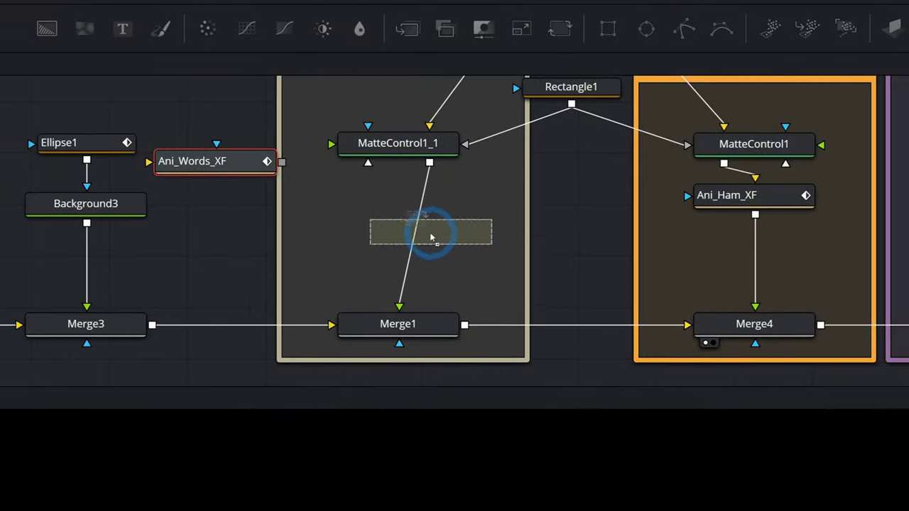
left_click_drag(429, 232, 431, 236)
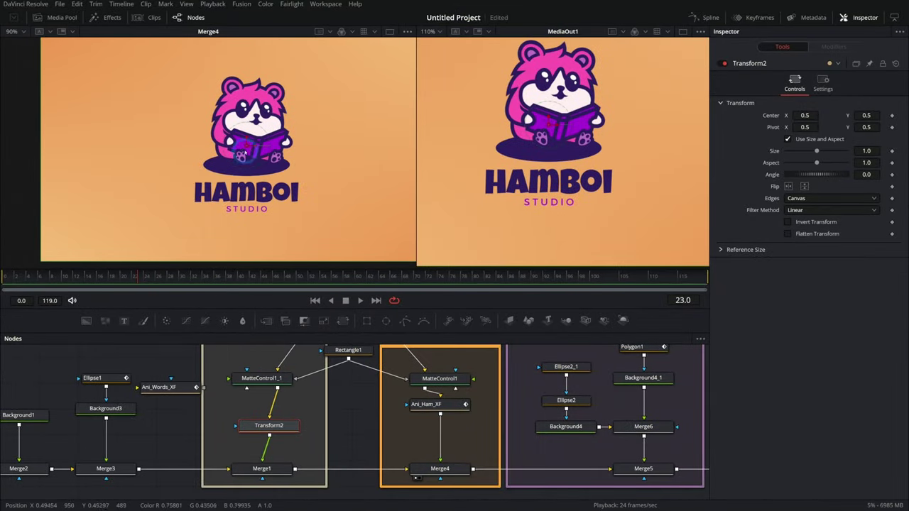
Step: Keyframe Transform2's center at 0.5, 0.5 on frame 39 as the words' resting position
left_click_drag(247, 147, 223, 166)
left_click_drag(232, 278, 244, 278)
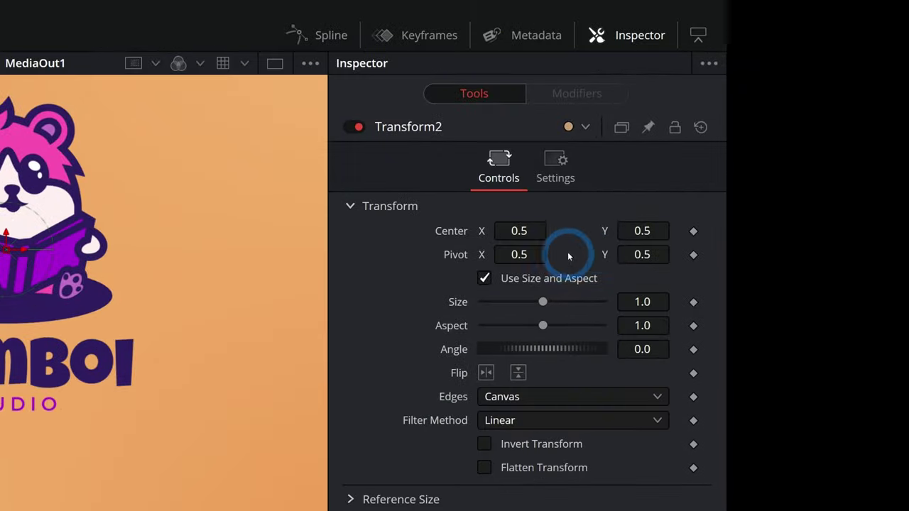
left_click(693, 232)
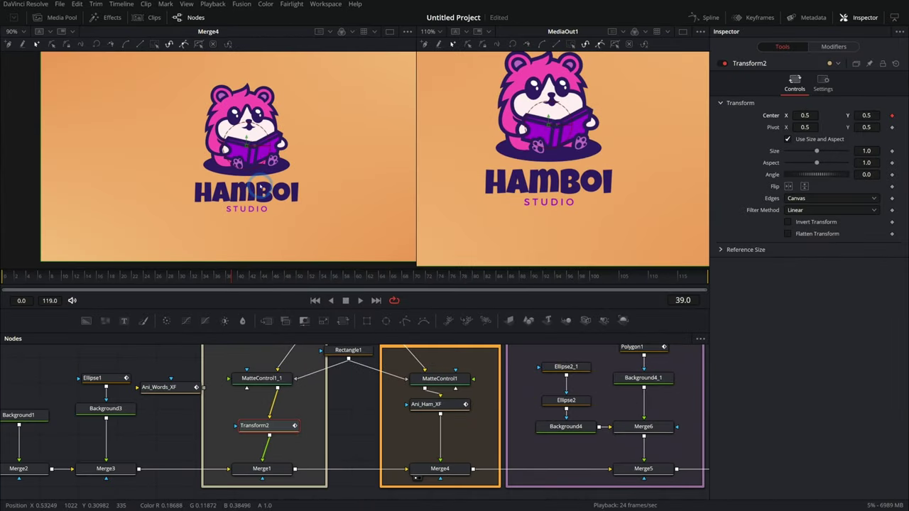
Step: Move the words down out of the frame at frame 23 and play back their rise into the logo
left_click(139, 275)
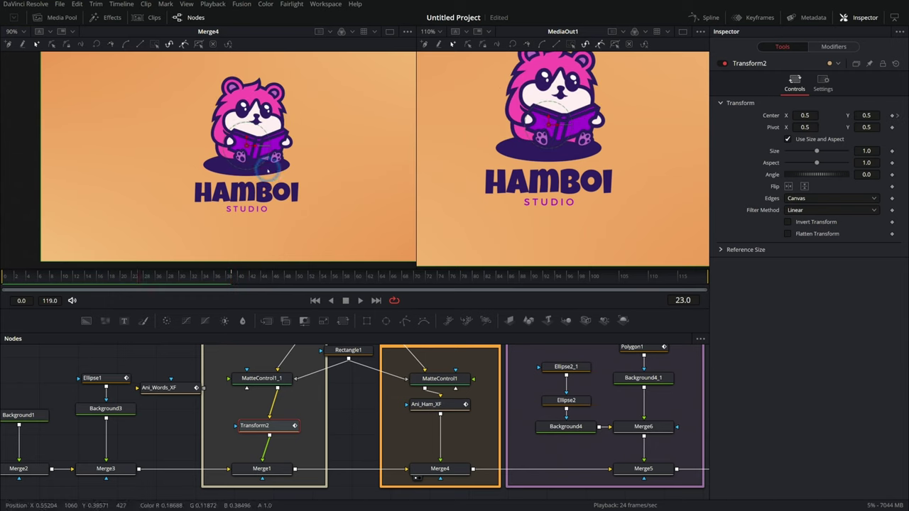
left_click_drag(244, 140, 247, 227)
key("space")
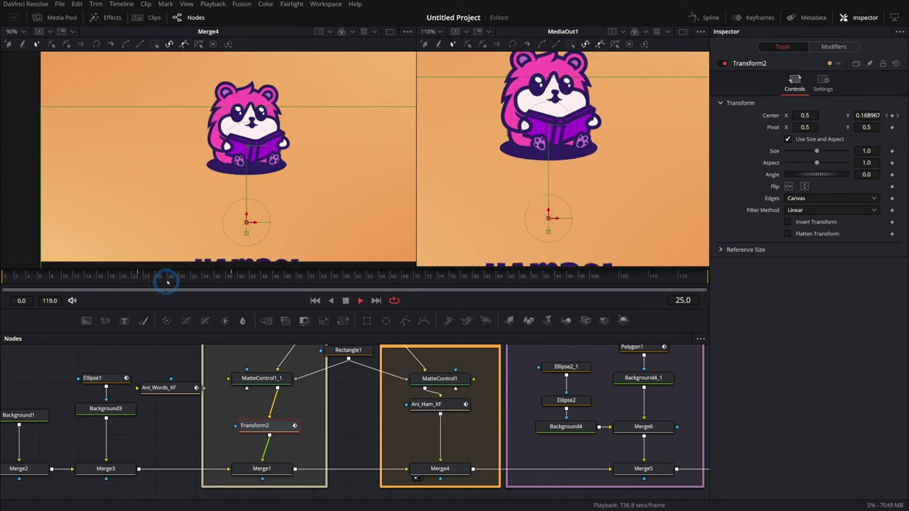
left_click(189, 282)
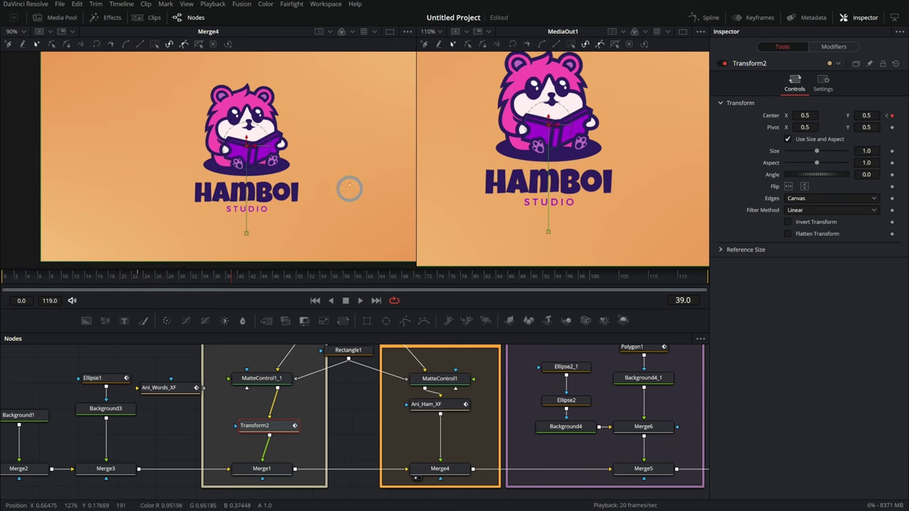
Step: Set Transform2's Center Y to 0.5 at frame 27 so the words arrive sooner
left_click_drag(238, 276, 164, 279)
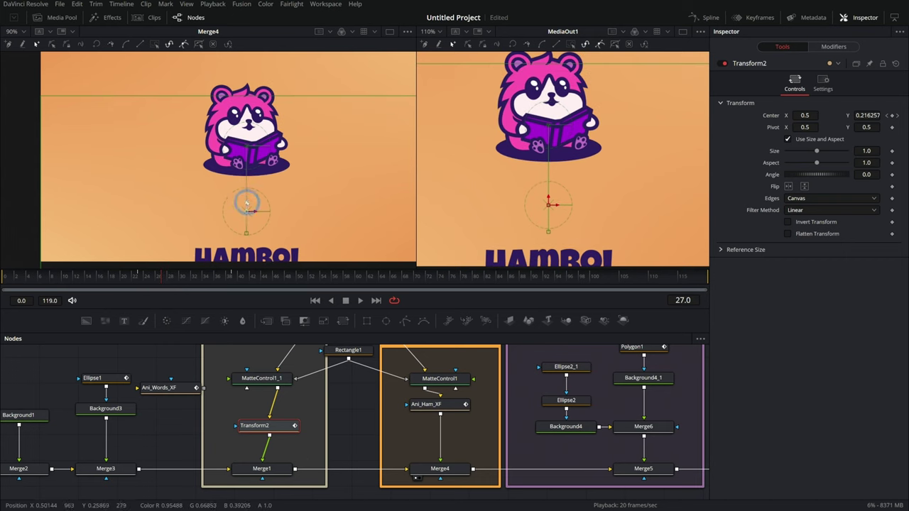
left_click(868, 115)
type(".5")
key("Tab")
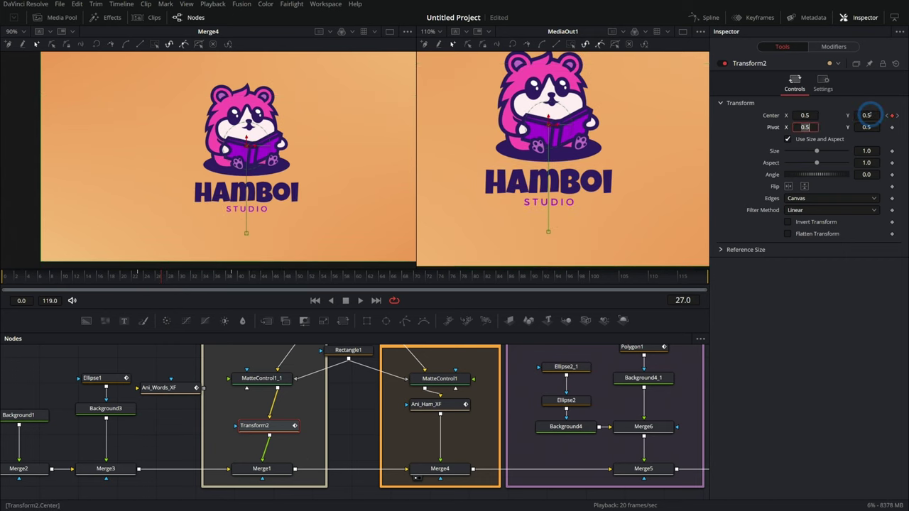
Step: Add bounce points to Transform2's displacement spline between frames 27 and 39 and smooth them
left_click(707, 17)
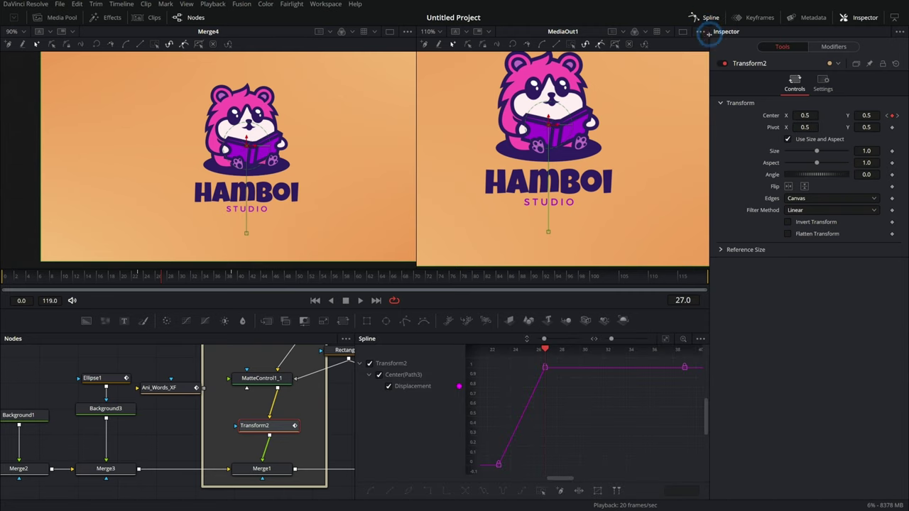
left_click(550, 384)
left_click_drag(550, 385, 556, 385)
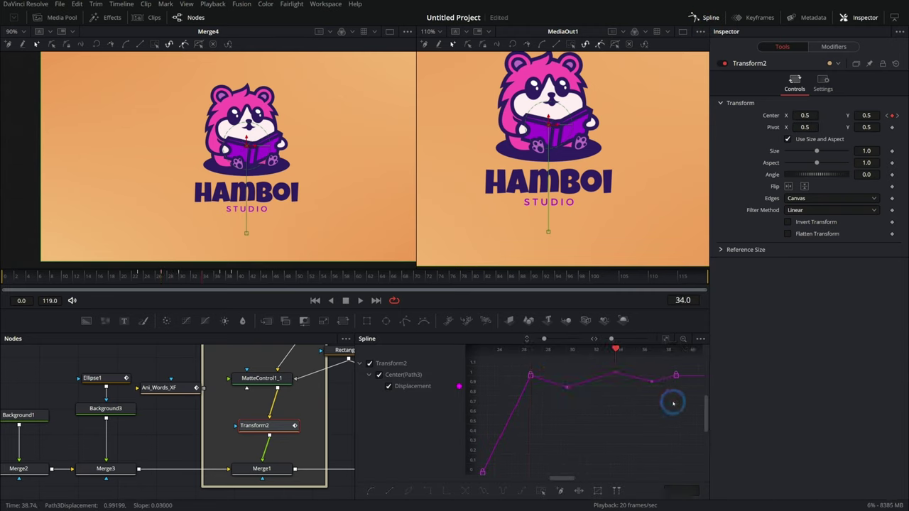
left_click_drag(673, 403, 547, 383)
key("shift+s")
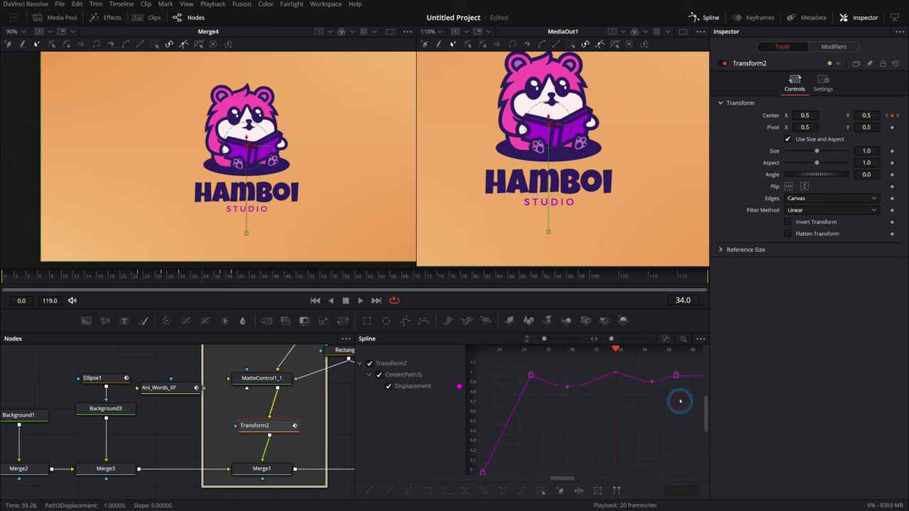
Step: Play the words' bounce from around frame 23 to review the motion
key("space")
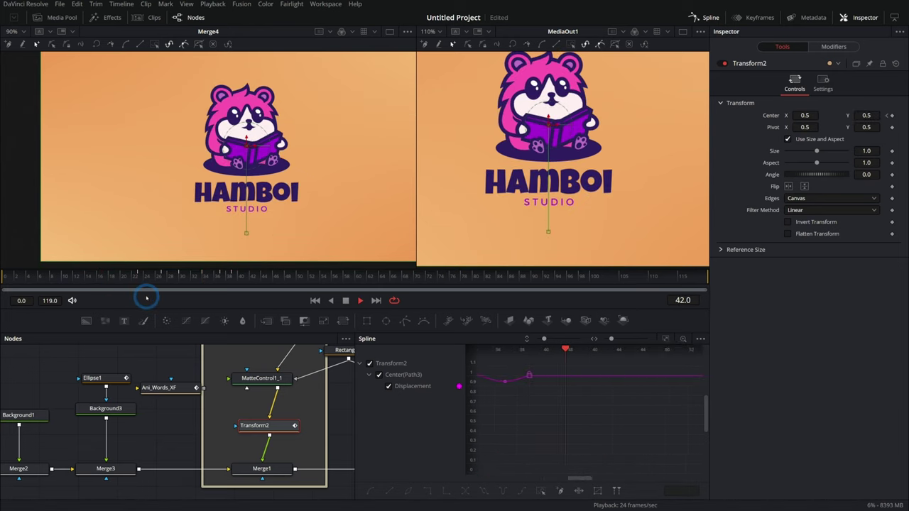
left_click(142, 279)
key("space")
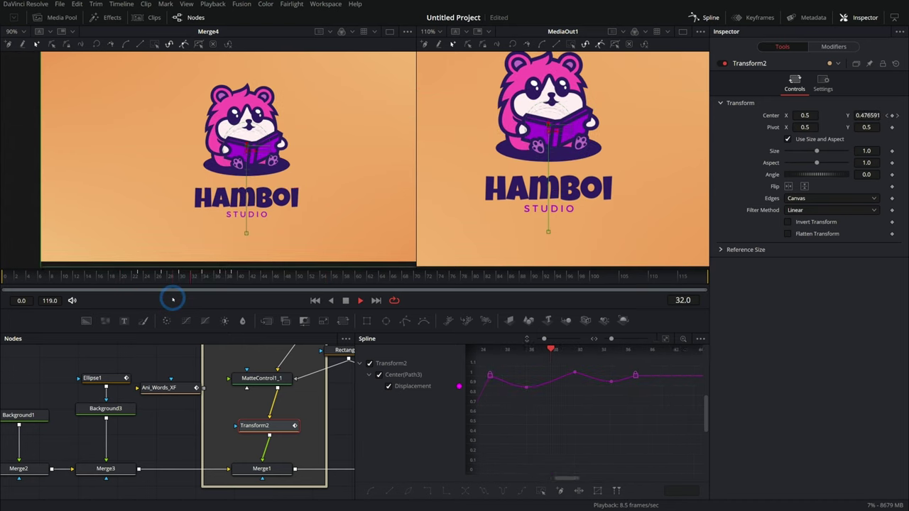
key("space")
Step: Set the displacement of the bounce point at frame 34 to 1 and play back the adjusted bounce
mouse_move(211, 280)
left_mouse_down()
mouse_move(232, 280)
mouse_move(219, 280)
left_mouse_up()
left_click(522, 373)
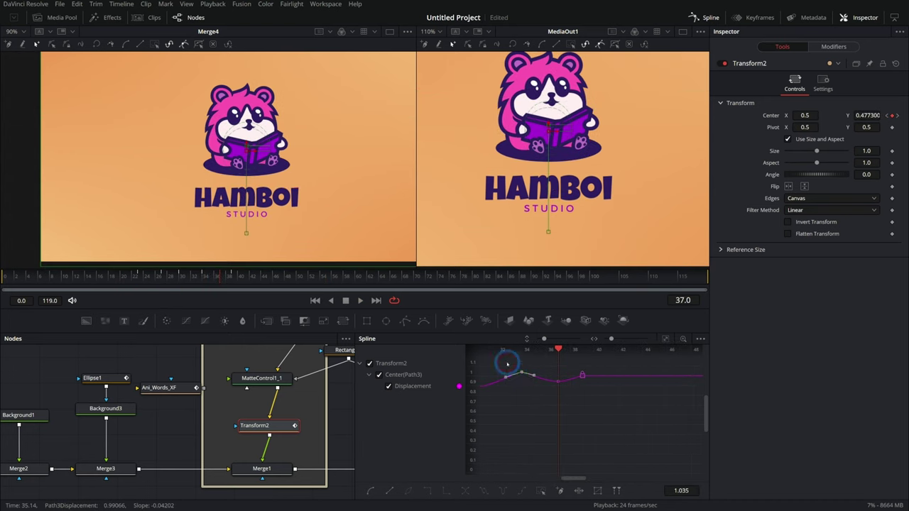
double_click(684, 491)
type("1")
key("Return")
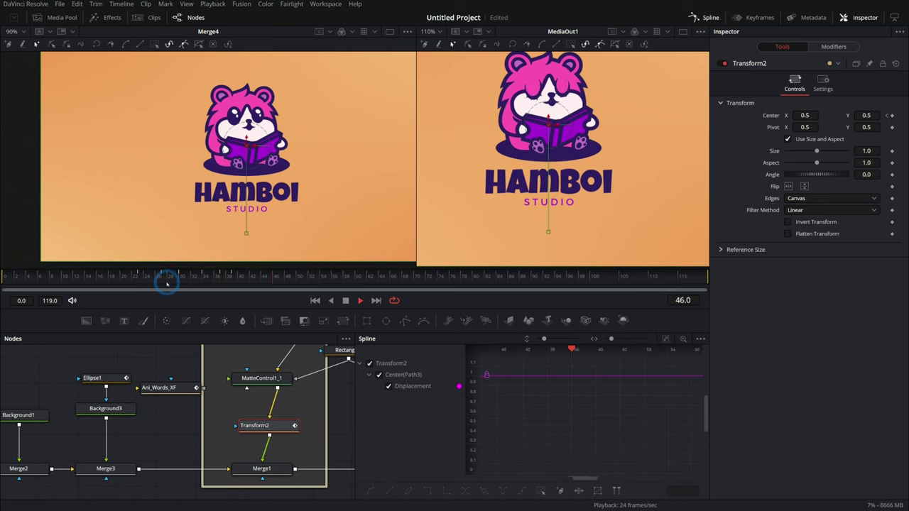
left_click_drag(212, 279, 117, 283)
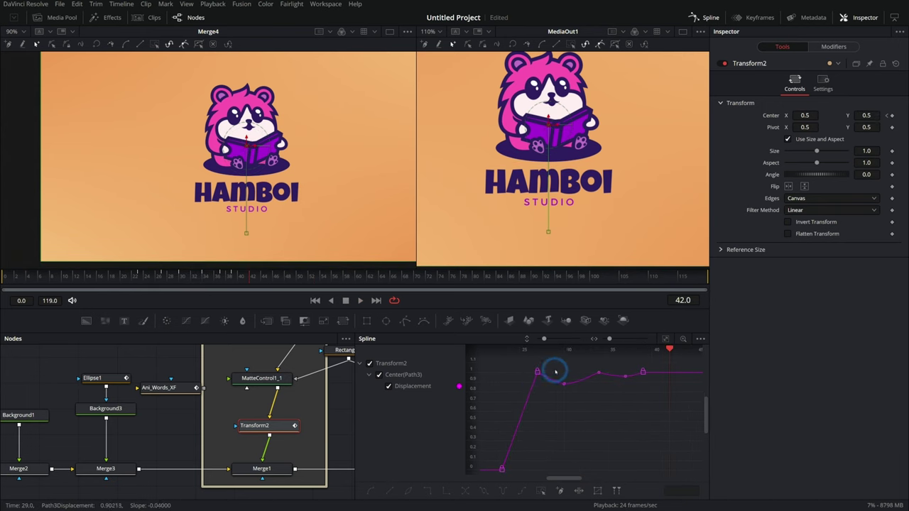
key("space")
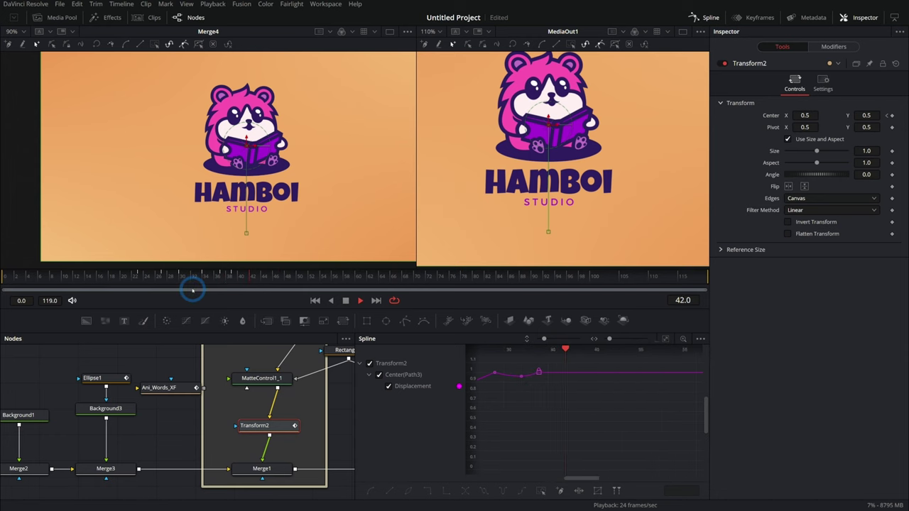
Step: Put Ani_Words_XF back in place of Transform2 in the words branch and play its animation
left_click(270, 430)
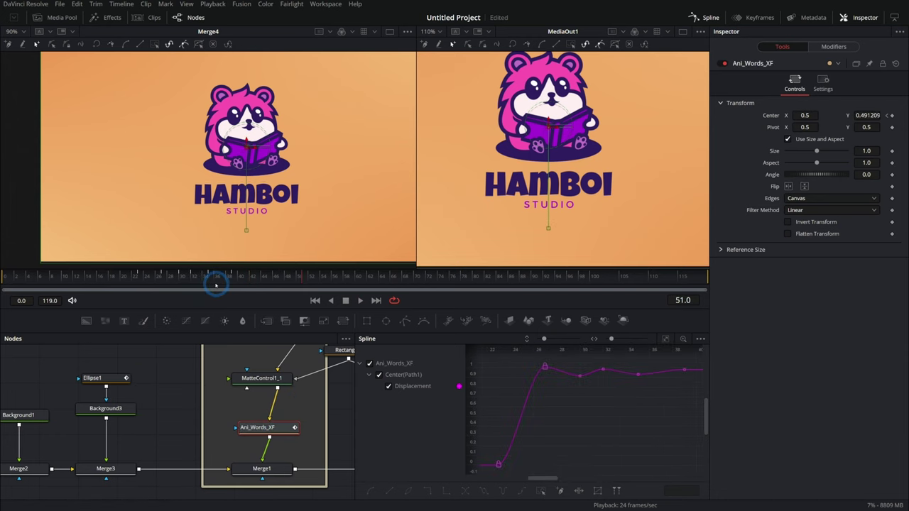
left_click_drag(178, 279, 137, 281)
key("space")
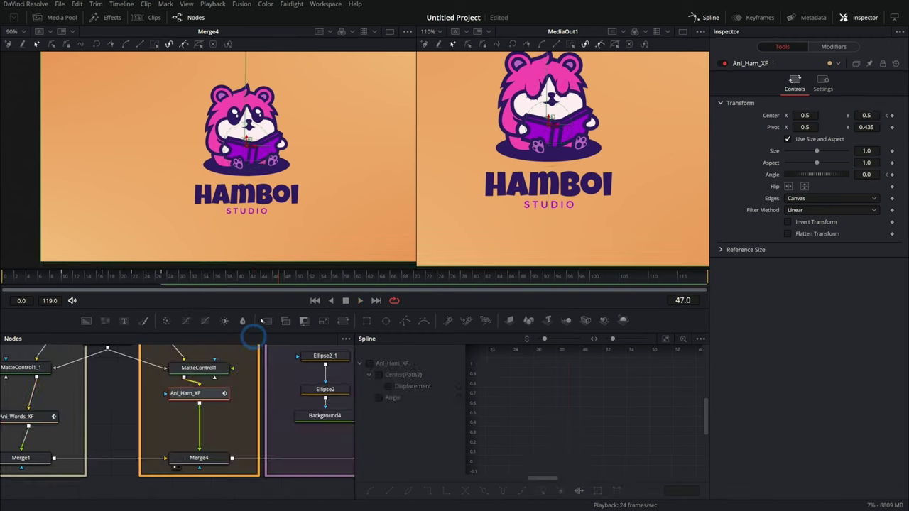
Step: Scrub through the hamster's jump and inspect Ani_Ham_XF's displacement and angle curves
left_click_drag(152, 277, 106, 281)
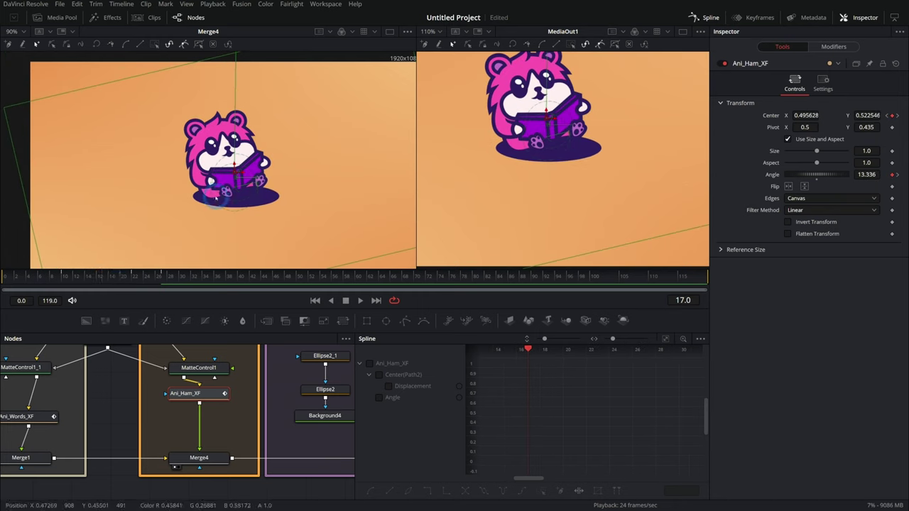
left_click_drag(113, 279, 166, 288)
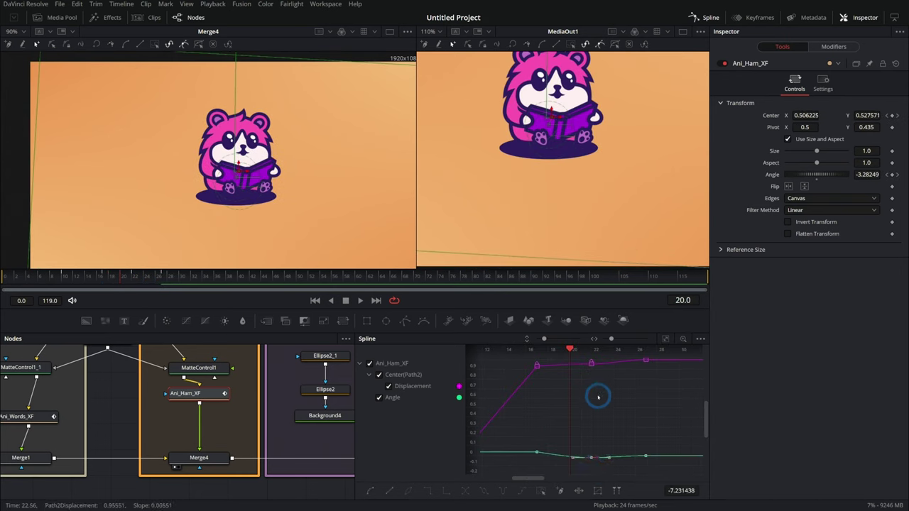
left_click_drag(585, 362, 584, 361)
left_click(608, 410)
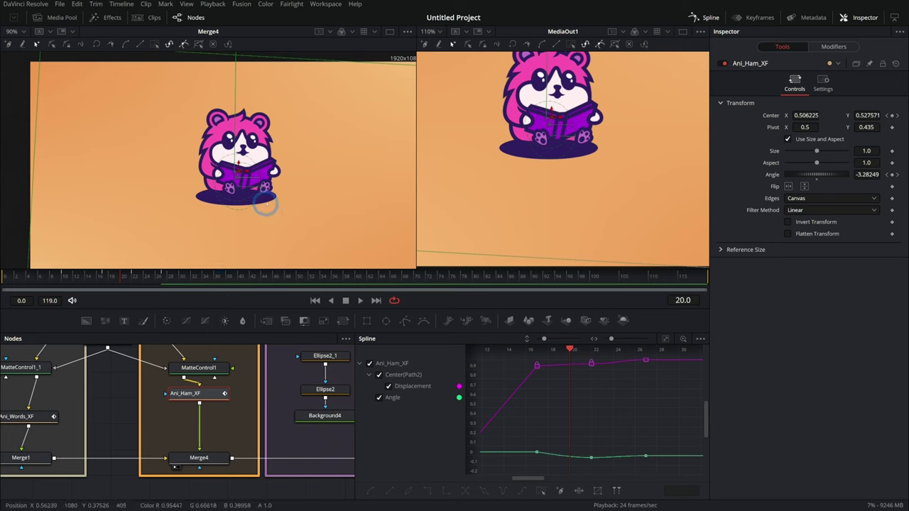
Step: Play the hamster's jump and landing, including once from the start of the composition
left_click_drag(124, 282, 50, 277)
key("space")
left_click_drag(185, 271, 299, 296)
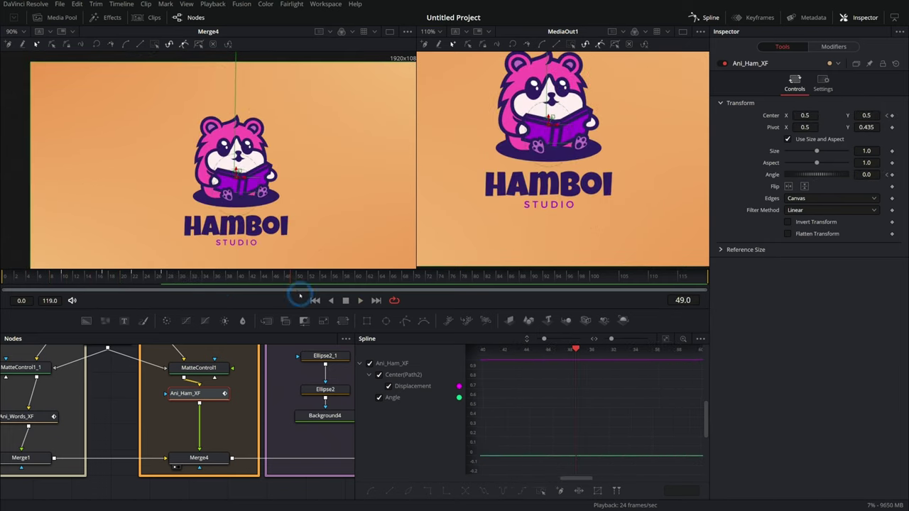
left_click(316, 300)
left_click(360, 300)
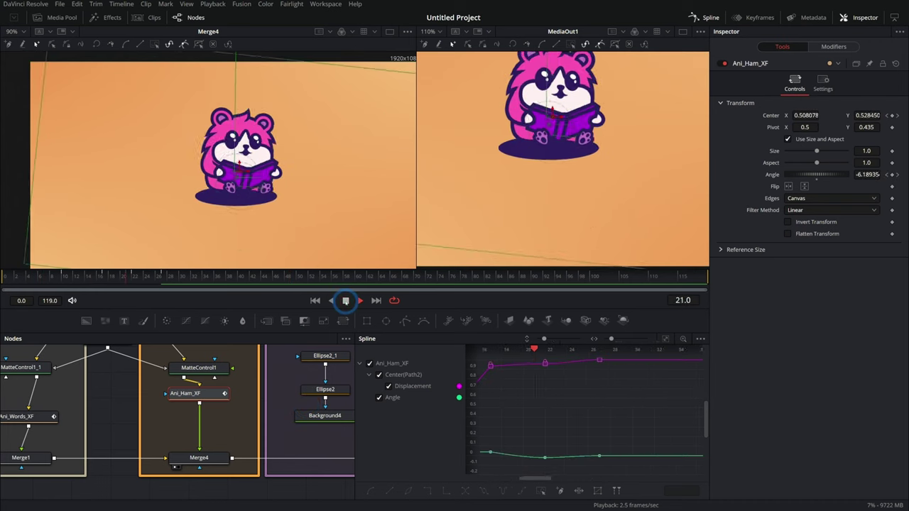
Step: Select MediaOut1 at the end of the node chain to review the final output
left_click_drag(290, 413, 159, 402)
left_click_drag(286, 393, 208, 401)
left_click(323, 456)
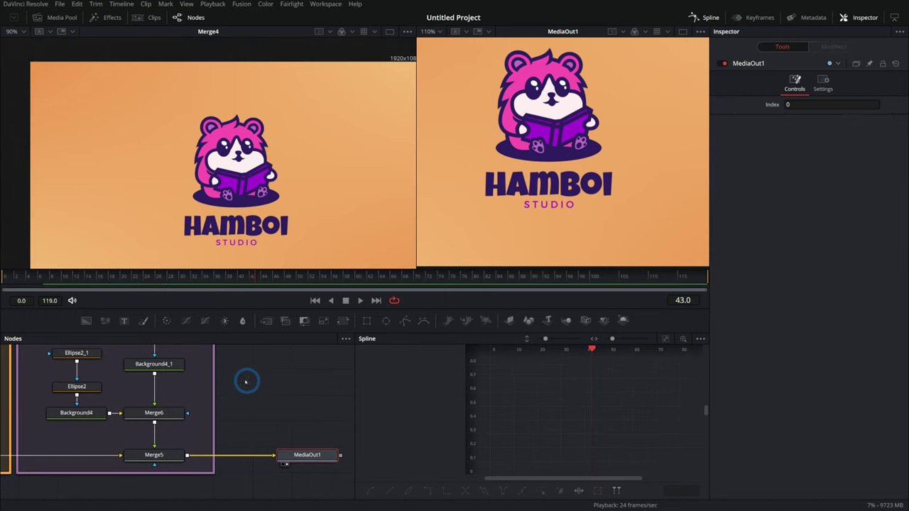
scroll(282, 407, "up", 1)
Step: Select the shadow's Ellipse1 mask at frame 17 to inspect its keyframed level, width and height
mouse_move(106, 275)
left_mouse_down()
mouse_move(85, 274)
mouse_move(121, 274)
mouse_move(105, 275)
left_mouse_up()
left_click_drag(231, 397, 352, 385)
left_click_drag(118, 409, 352, 411)
left_click(142, 383)
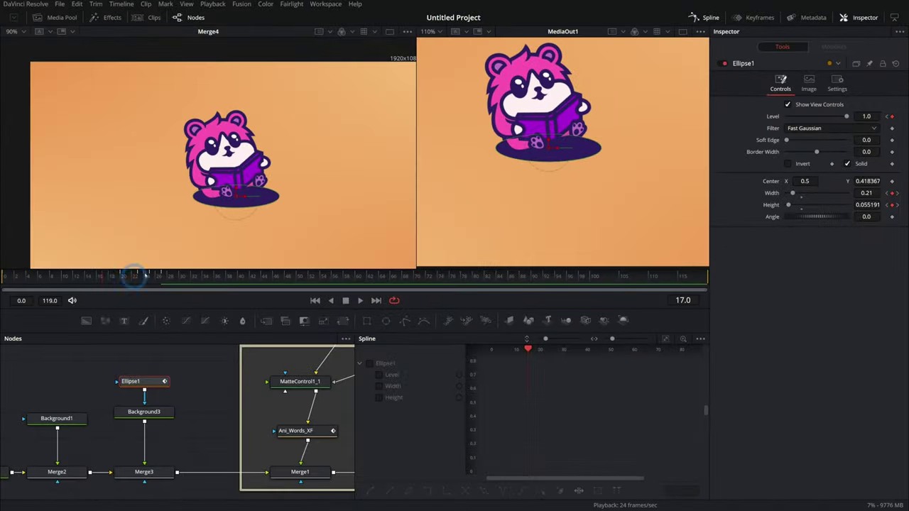
Step: Scrub the shadow ellipse back to frame 0 and play its growth from the start of the composition
left_click_drag(135, 276, 46, 277)
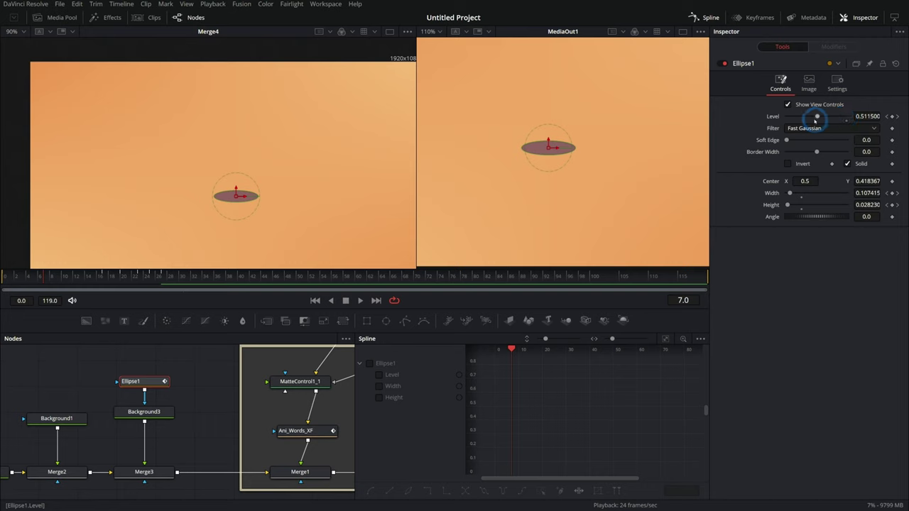
left_click_drag(47, 278, 4, 277)
key("space")
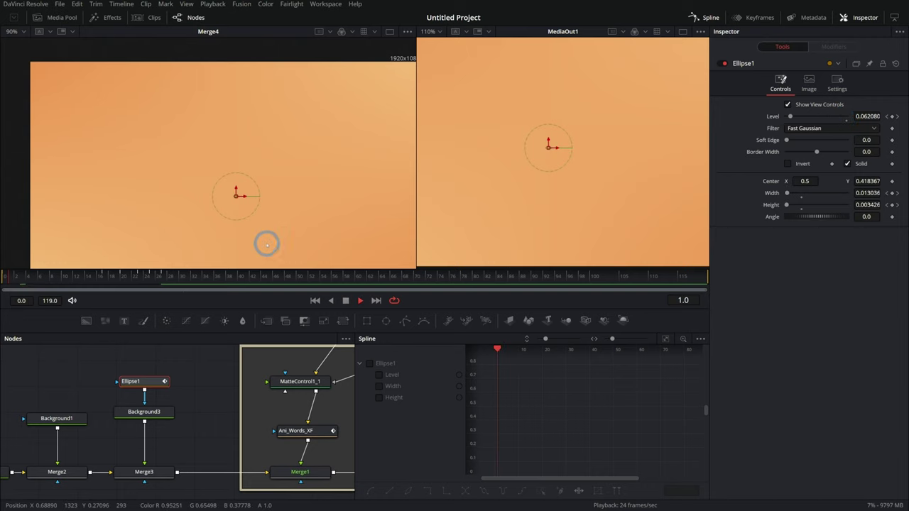
left_click_drag(152, 278, 174, 279)
Step: Select Merge4, play the logo animation, and examine the hamster's face close up at frame 44
left_click(183, 462)
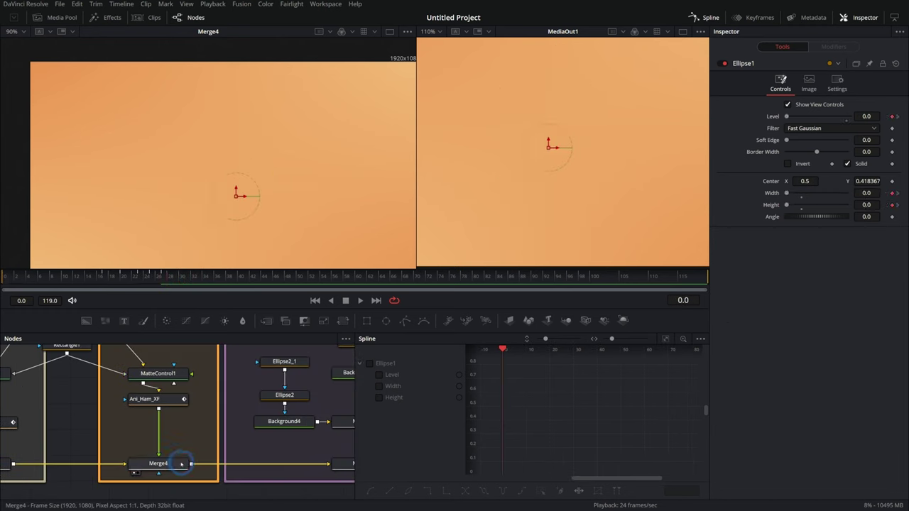
key("space")
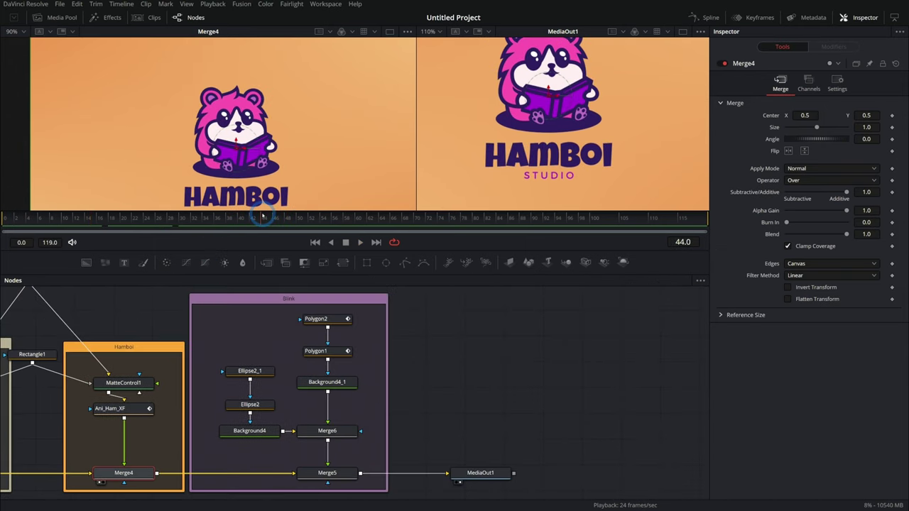
scroll(567, 89, "up", 5)
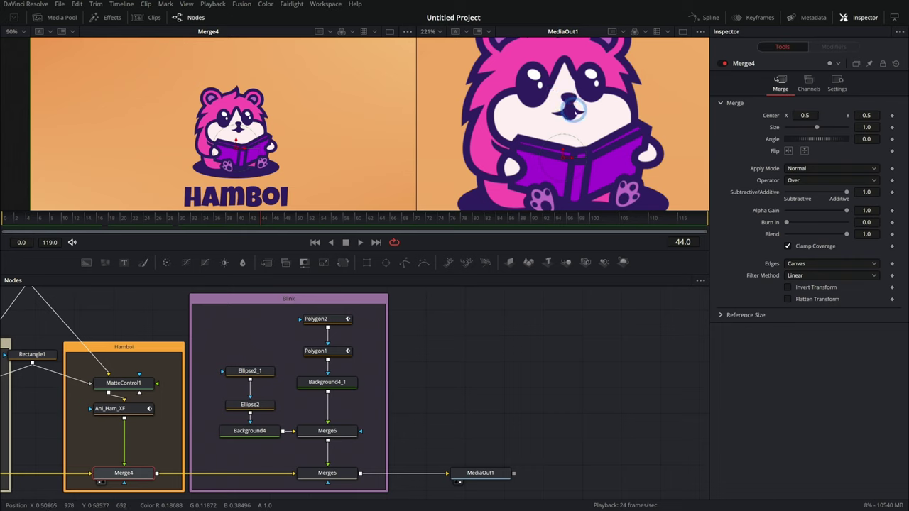
left_click_drag(572, 106, 576, 123)
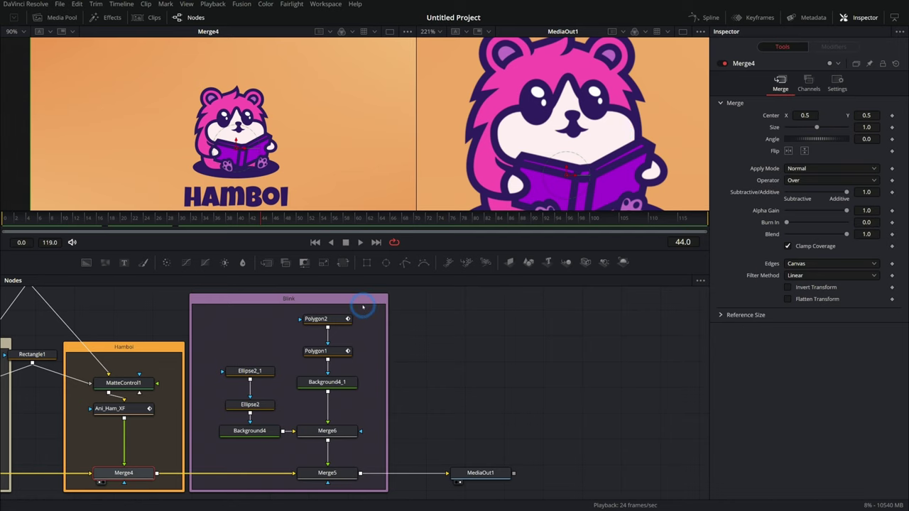
Step: View the Blink group's Background4 eyelids at frame 47 and examine the eye shapes up close
left_click(249, 431)
key("1")
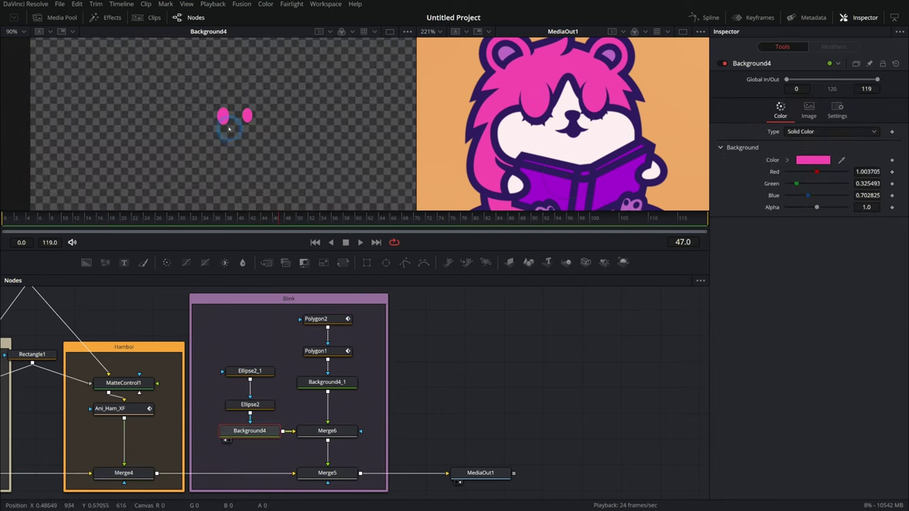
scroll(230, 126, "up", 5)
scroll(232, 132, "up", 3)
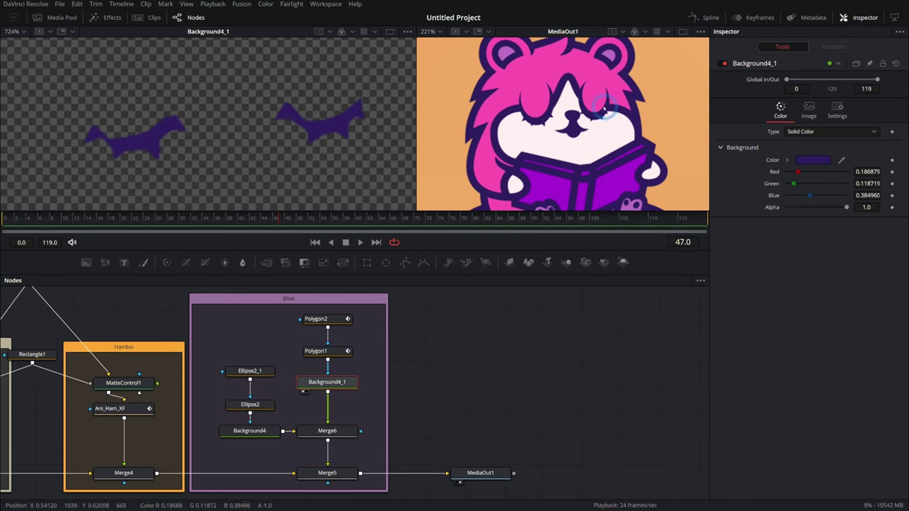
Step: Select Merge5, scrub back and forth through the hamster's blink around frames 45 to 47, and play it
left_click(346, 473)
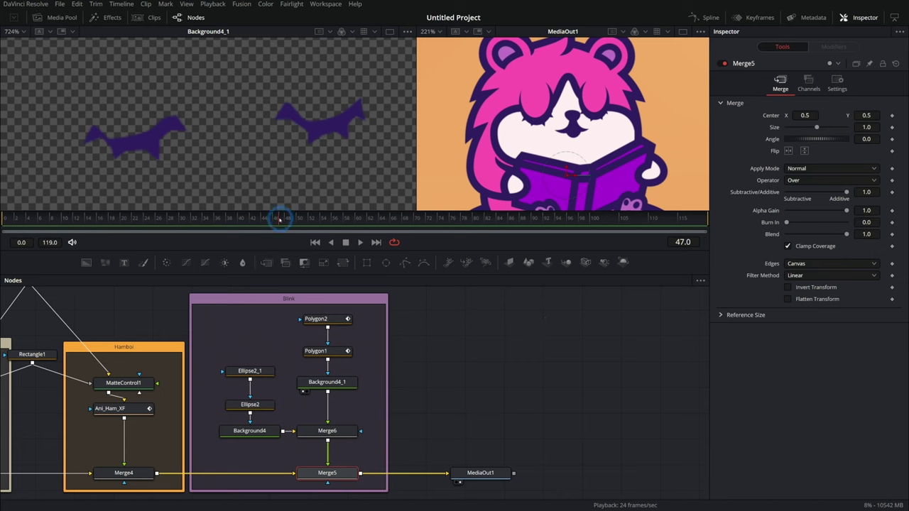
left_click_drag(280, 220, 254, 219)
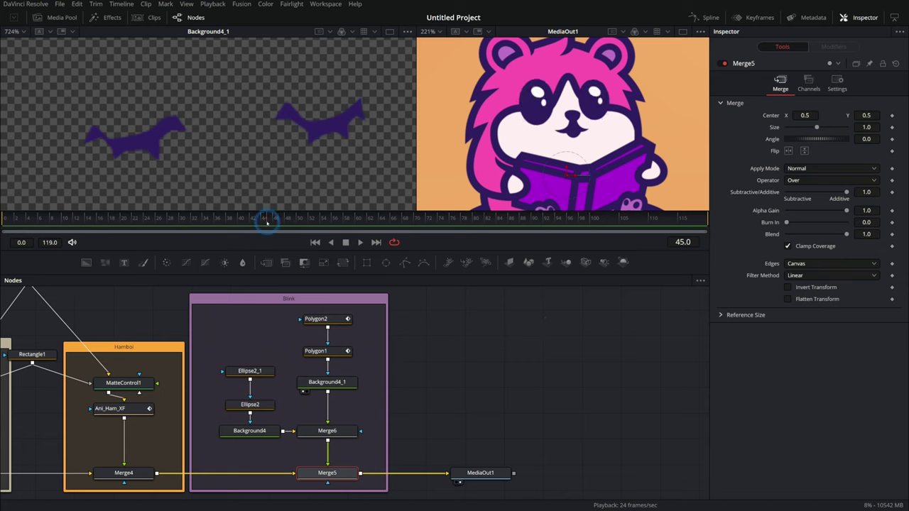
left_click_drag(271, 223, 282, 223)
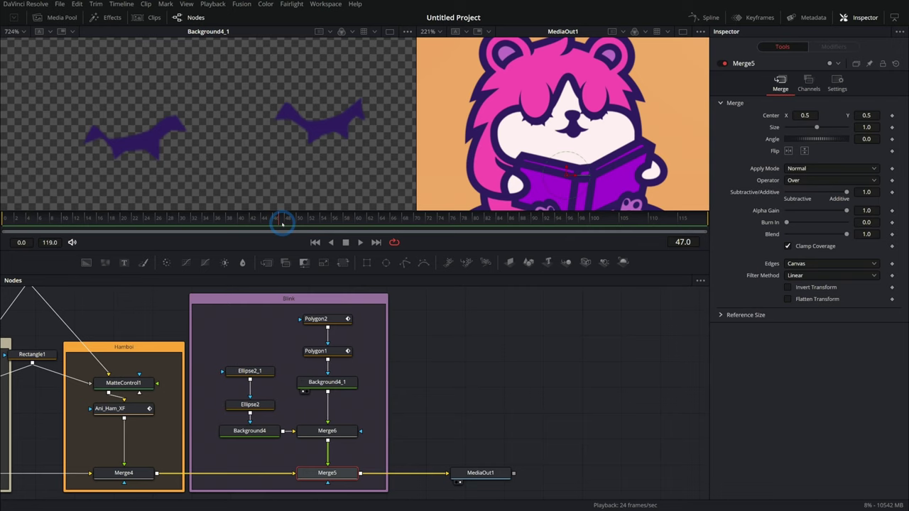
left_click_drag(289, 223, 263, 223)
key("space")
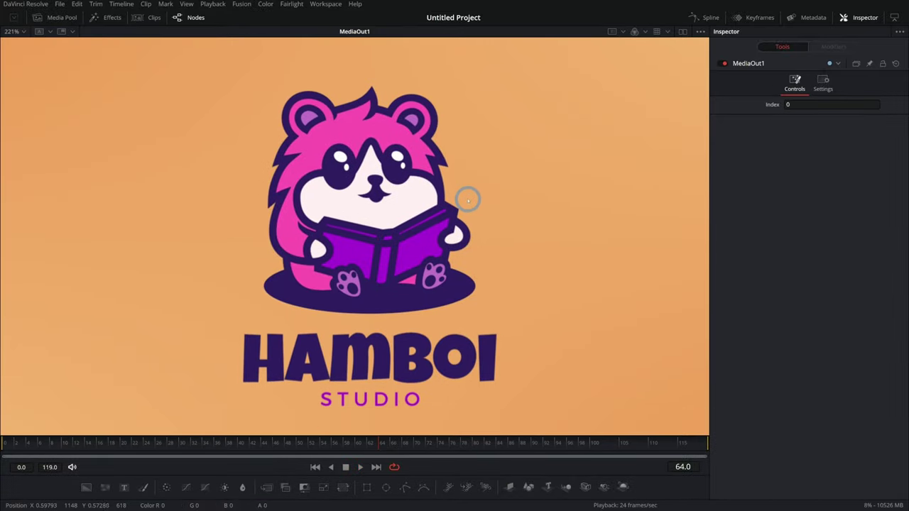
Step: Play the finished logo animation on MediaOut1 from frame 0
left_click_drag(45, 442, 4, 442)
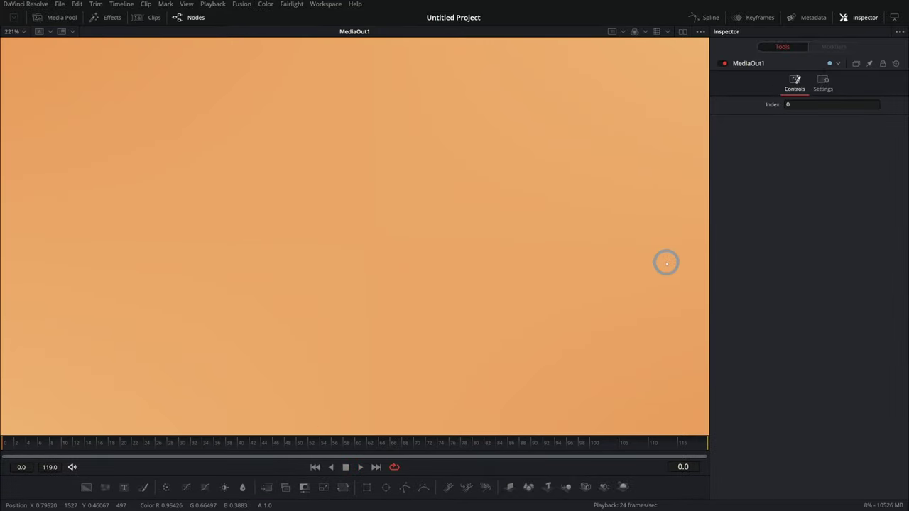
key("space")
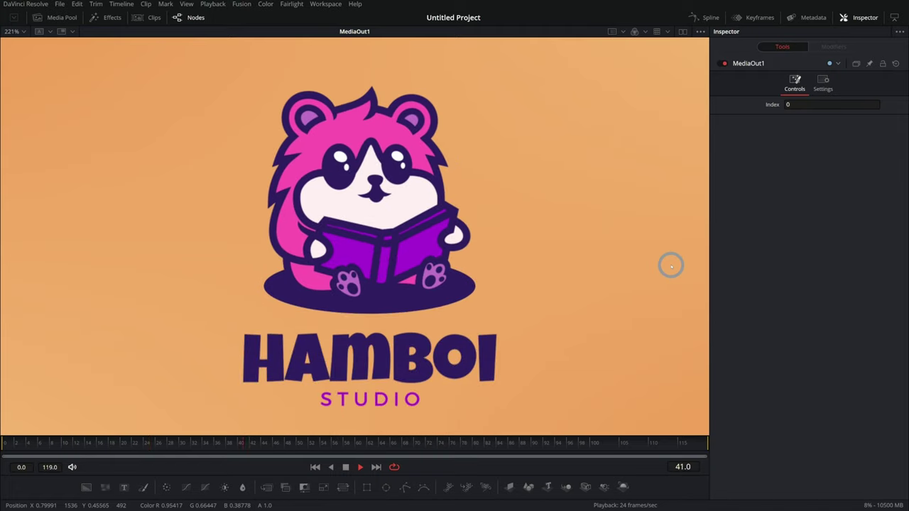
key("space")
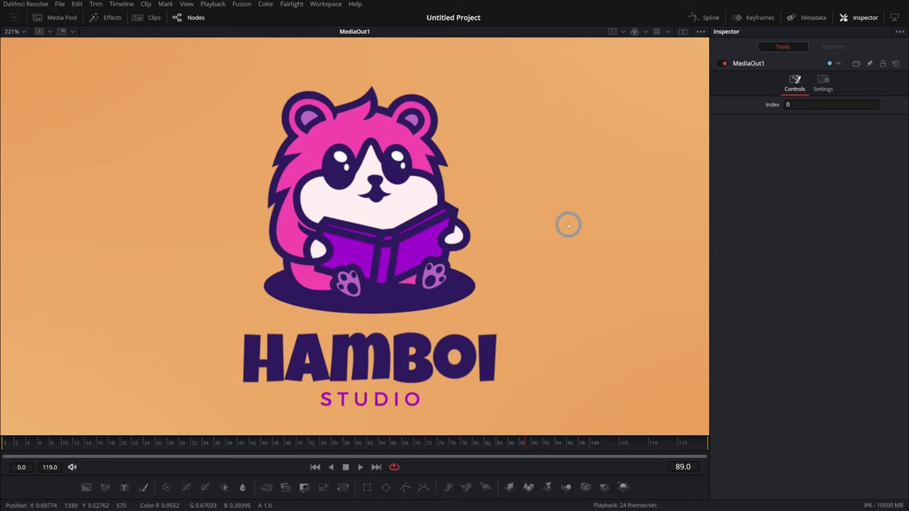
Step: Show the page navigation and switch to the Edit page
left_click(325, 3)
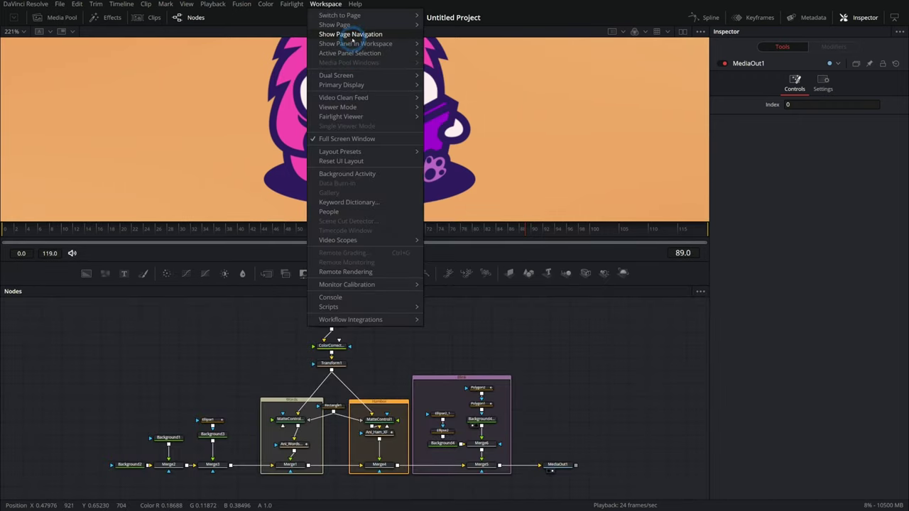
left_click(353, 34)
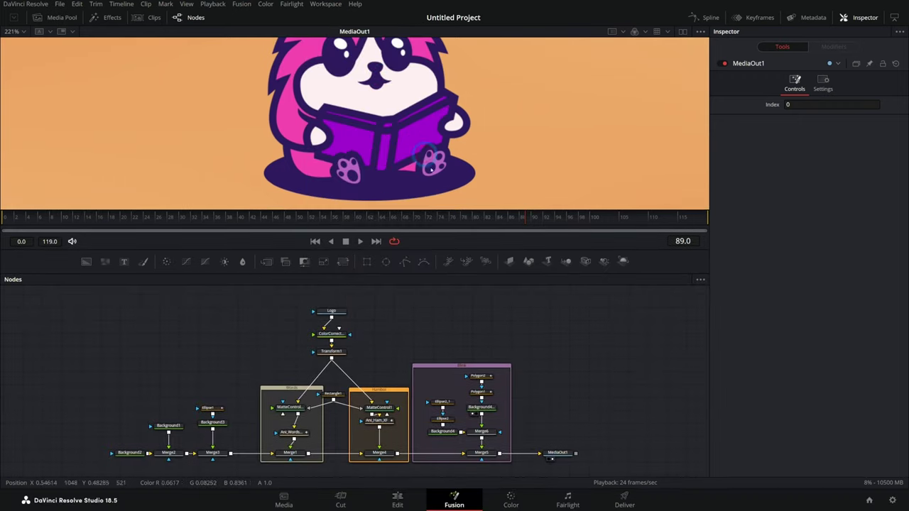
left_click(397, 500)
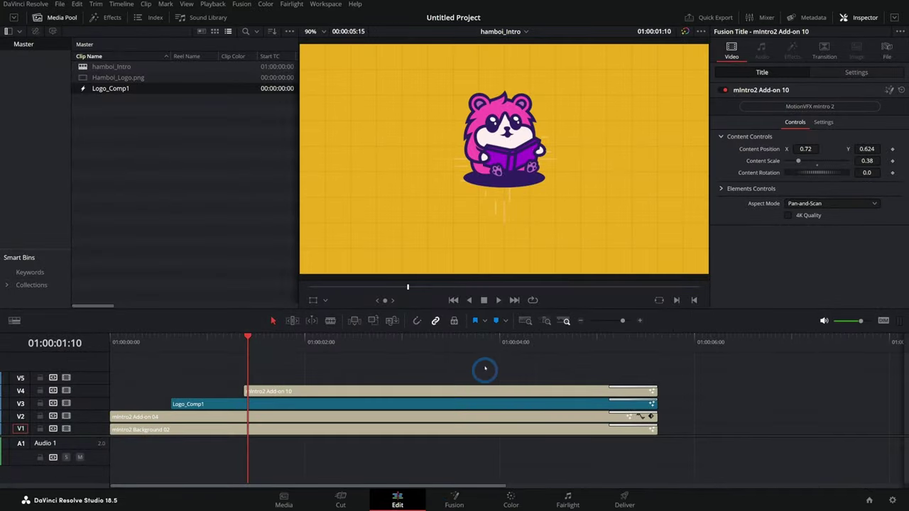
Step: Create a timeline named Hamboi2, place Logo_Comp1 at its start on video track 1, and play it
left_click(148, 135)
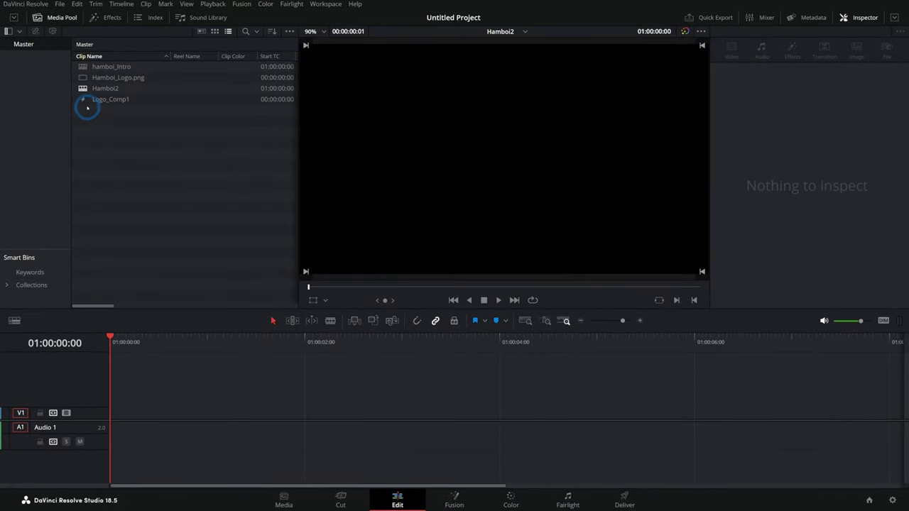
left_click_drag(87, 107, 160, 304)
left_click_drag(320, 229, 246, 447)
key("space")
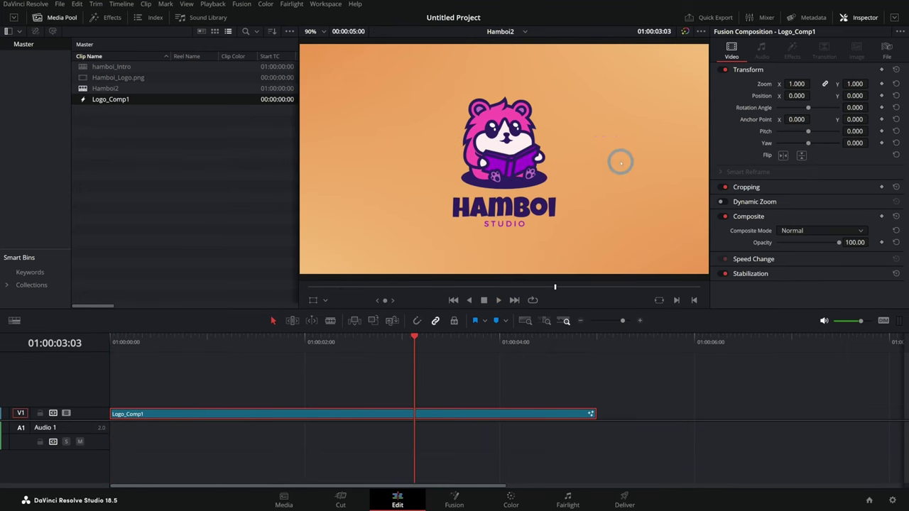
Step: Browse the MotionVFX titles in the Effects library and preview mLogo Channel 38
left_click(110, 17)
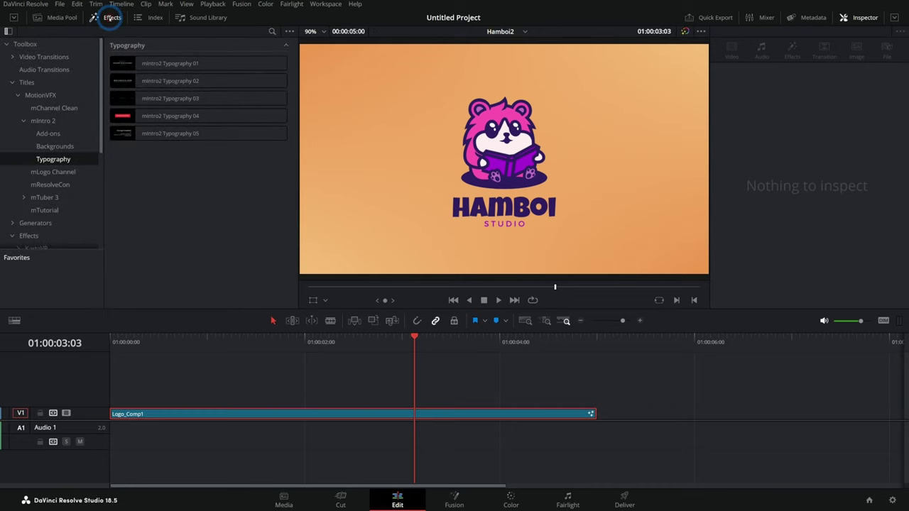
left_click(57, 92)
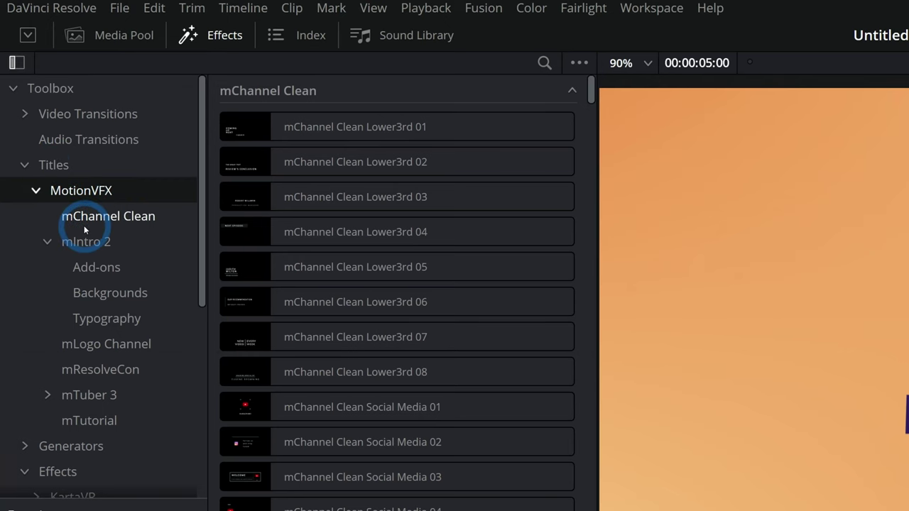
left_click(100, 196)
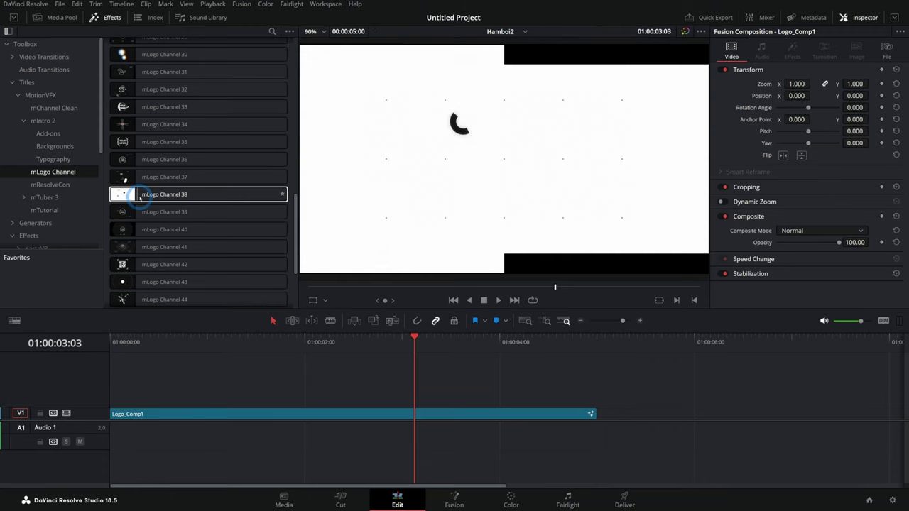
left_click(155, 198)
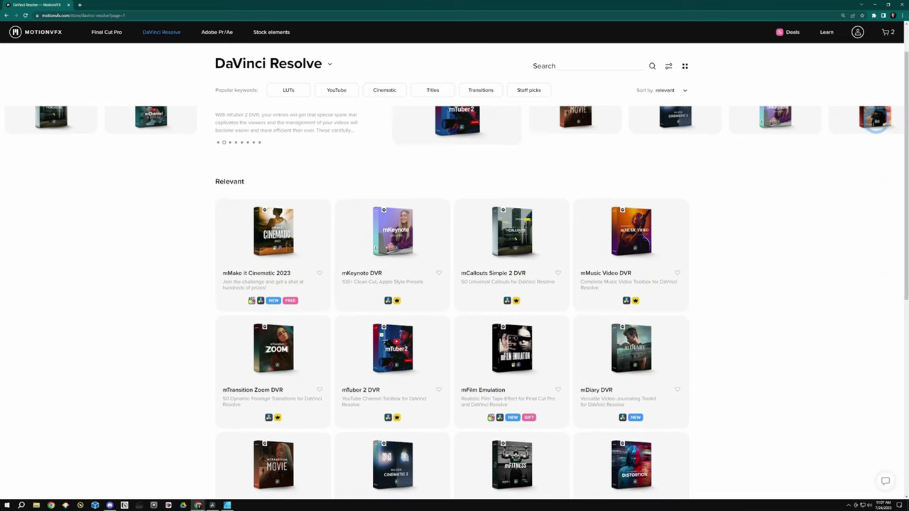
Step: Browse the relevant products on MotionVFX's DaVinci Resolve store page in the web browser
scroll(877, 122, "down", 1)
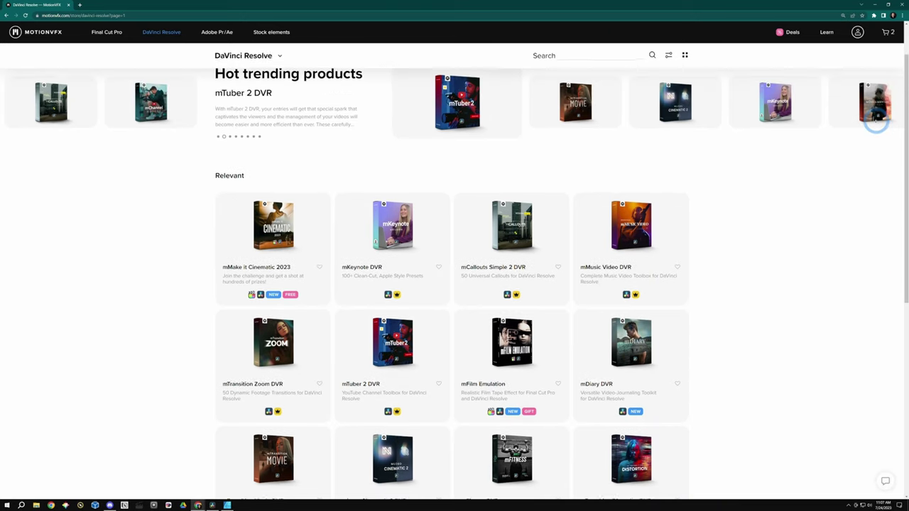
scroll(877, 122, "down", 1)
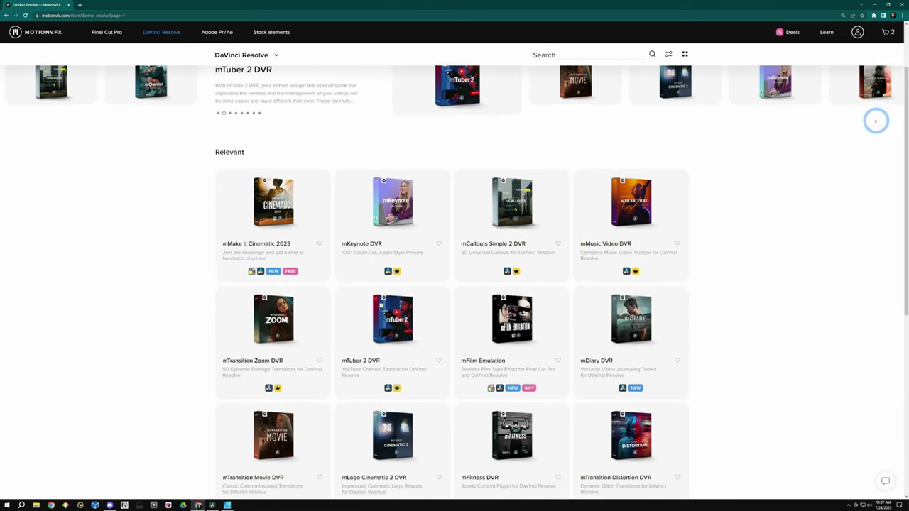
scroll(875, 121, "down", 1)
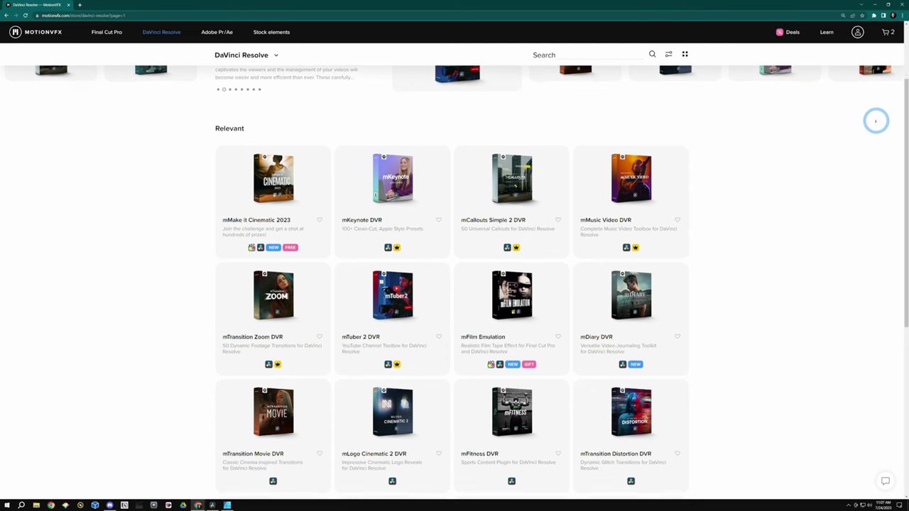
scroll(875, 121, "down", 1)
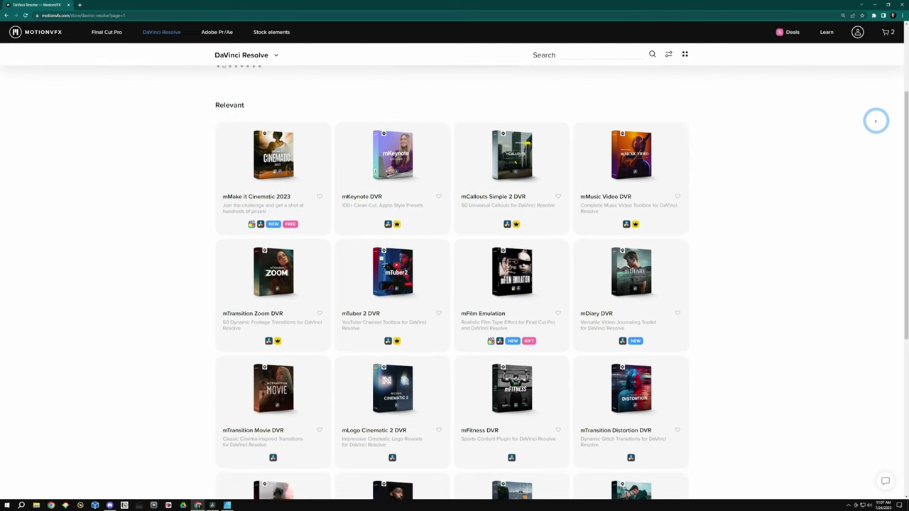
scroll(876, 121, "down", 1)
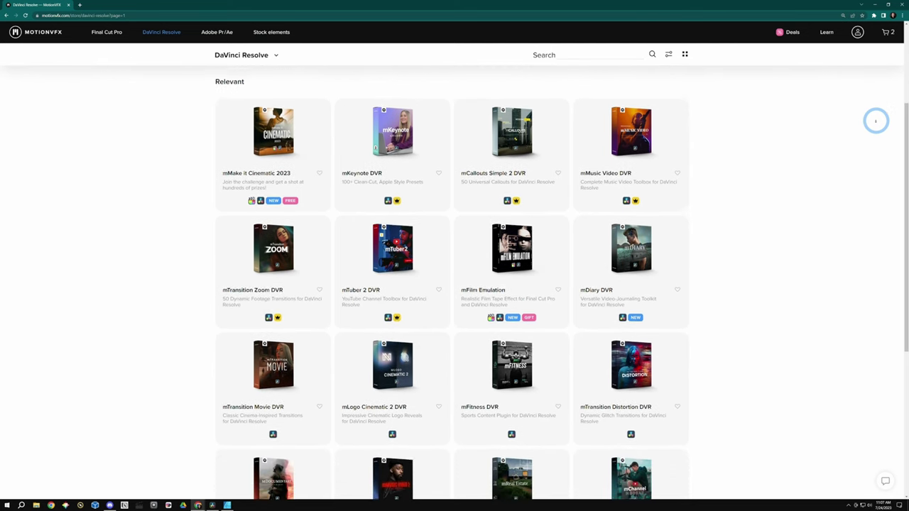
scroll(876, 120, "down", 1)
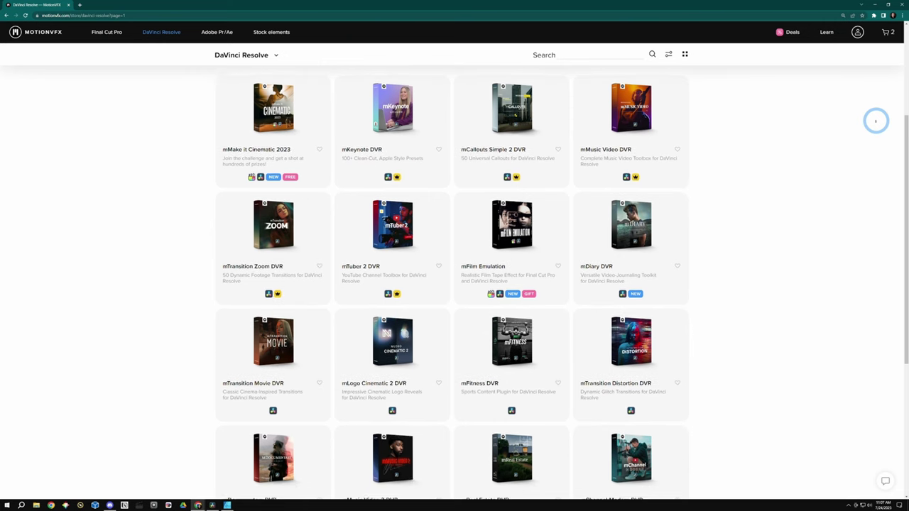
scroll(875, 121, "down", 1)
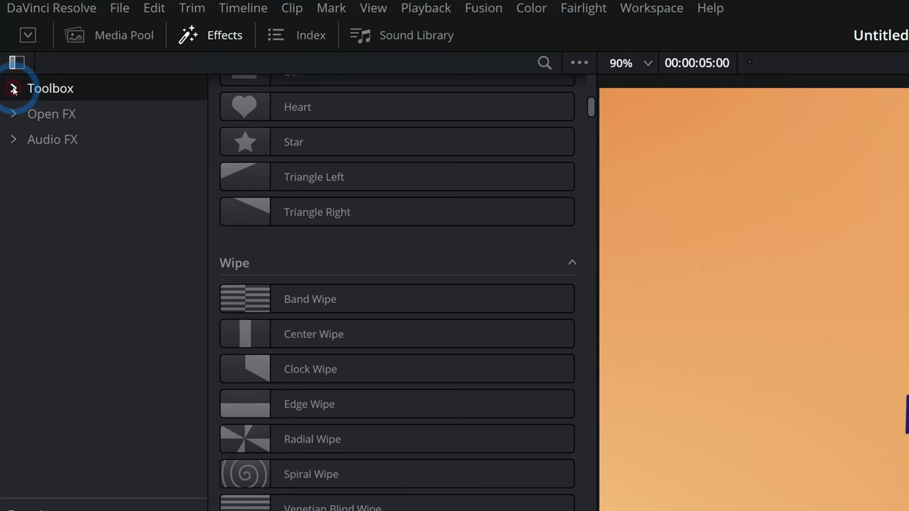
Step: Expand the Effects Toolbox and browse its Titles category
left_click(13, 88)
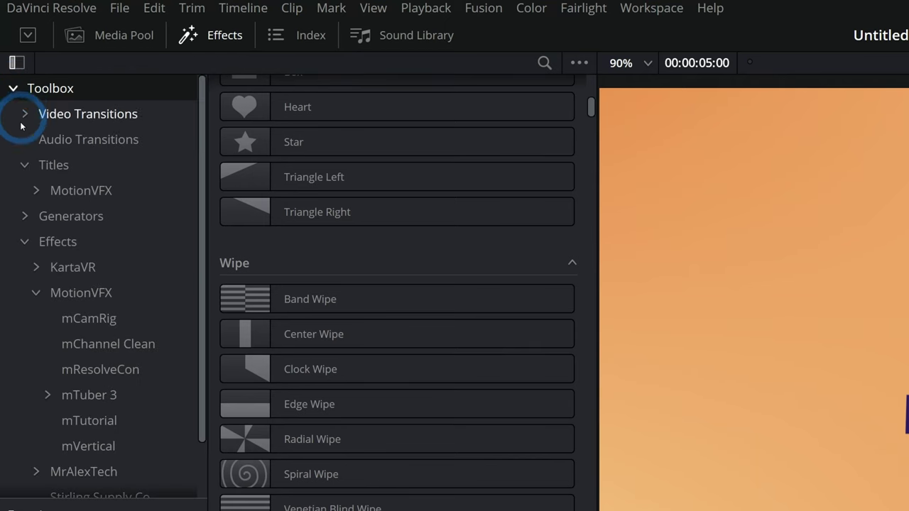
left_click(47, 168)
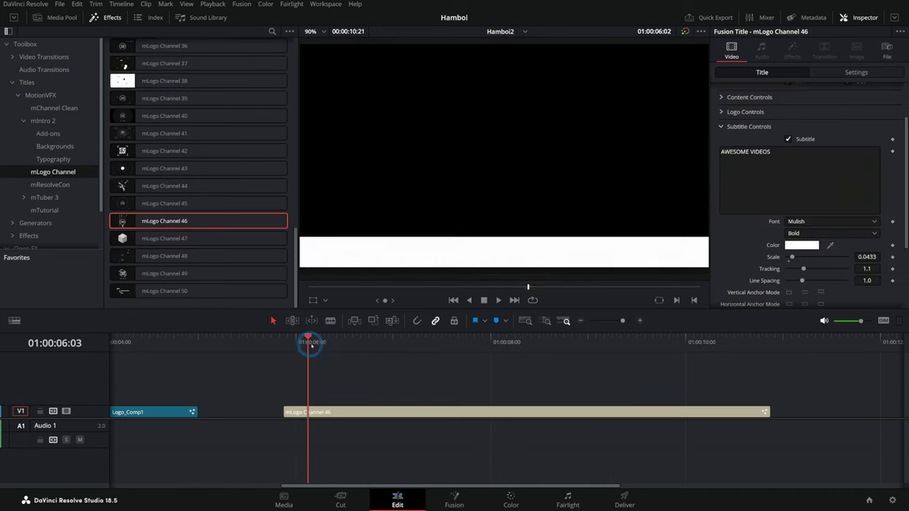
Step: Scrub through the mLogo Channel 46 title, select its clip, and set the Line Color's green value to 0.291
left_click_drag(304, 347, 514, 351)
left_click(590, 411)
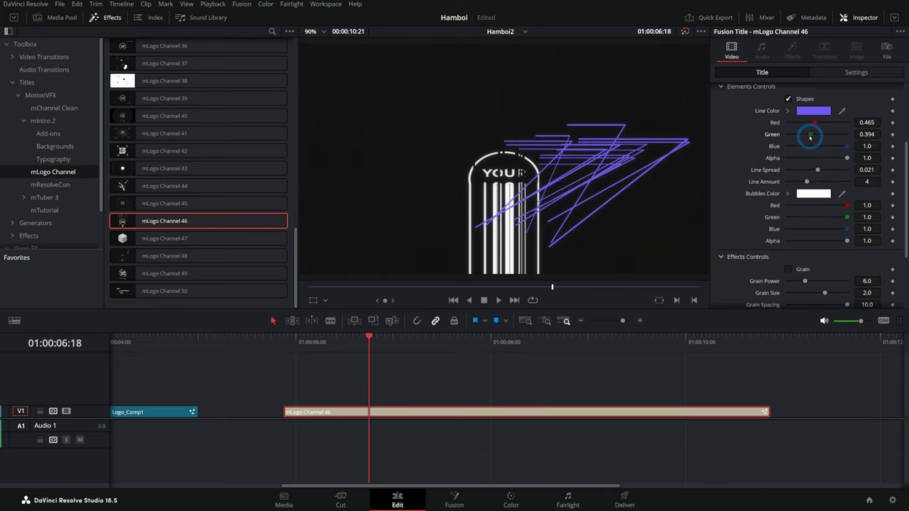
left_click(804, 137)
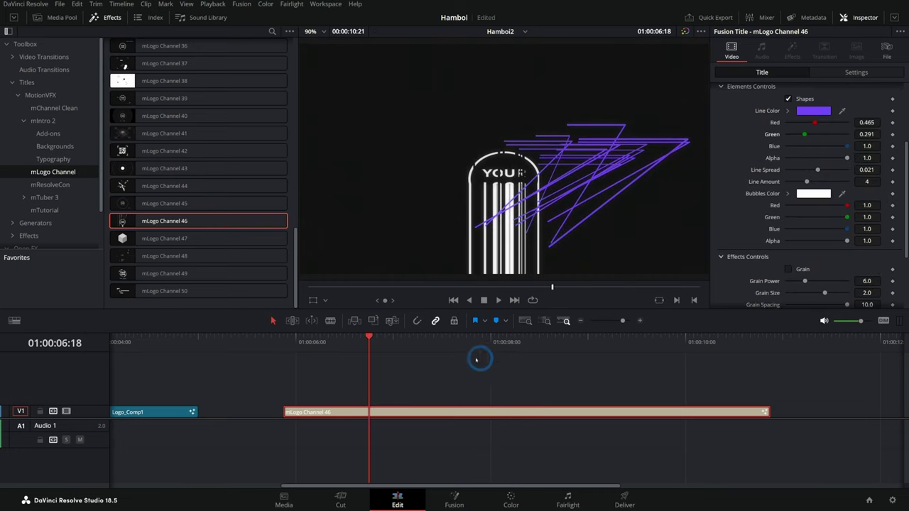
Step: Browse the MotionVFX title categories, add the mResolveCon Logo title to V1 after the logo clip, and scrub through it
left_click(196, 185)
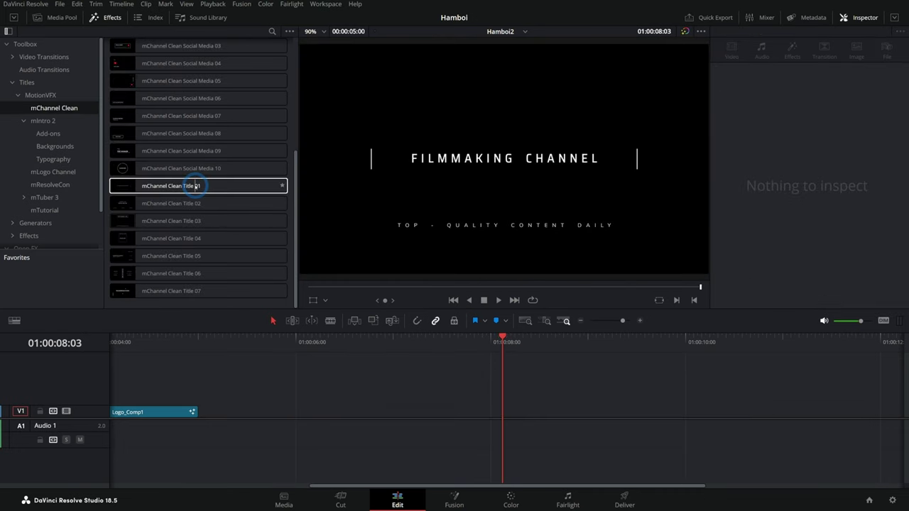
left_click(150, 118)
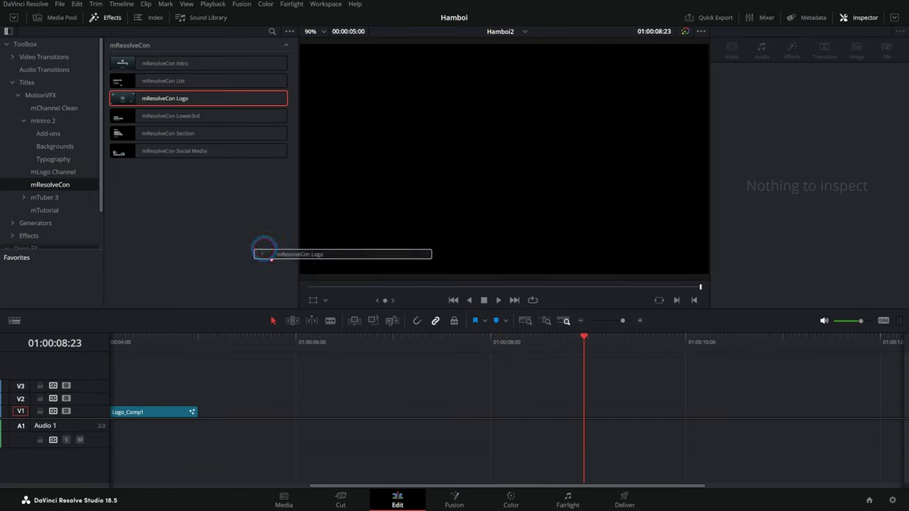
left_click_drag(263, 252, 327, 403)
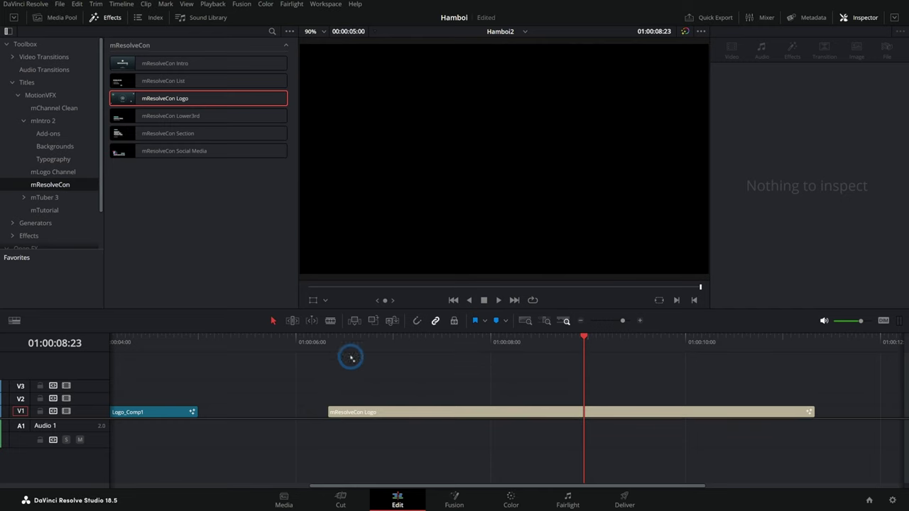
left_click_drag(351, 357, 622, 361)
Step: Layer the mIntro2 Add-on 06 title above the mResolveCon Logo clip and preview the combination
left_click_drag(199, 150, 330, 399)
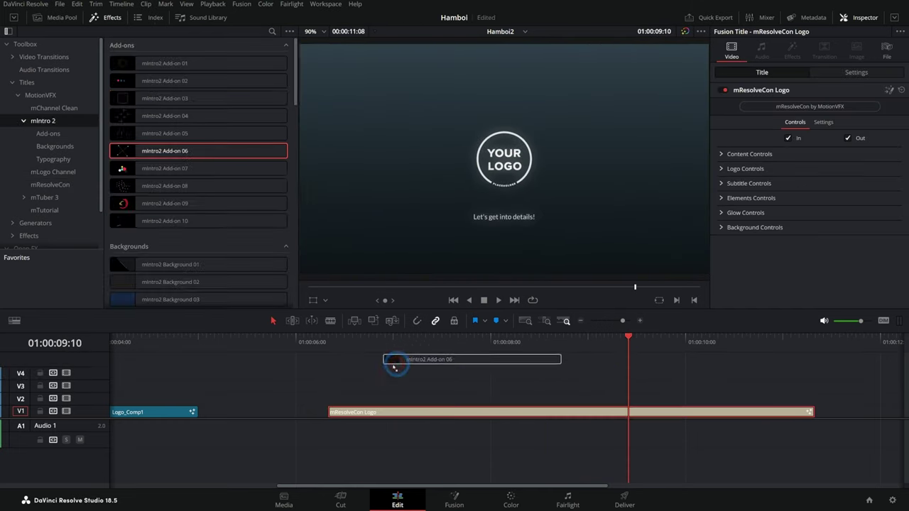
left_click(393, 339)
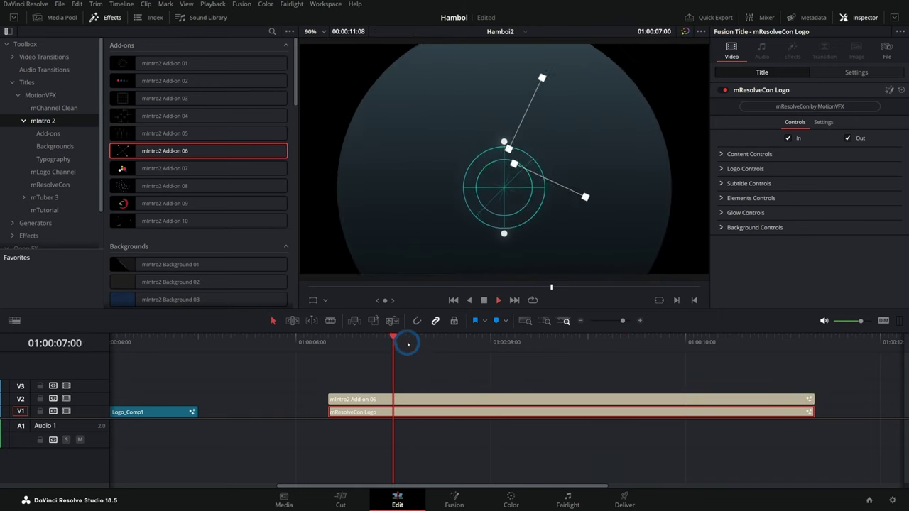
left_click_drag(408, 345, 414, 345)
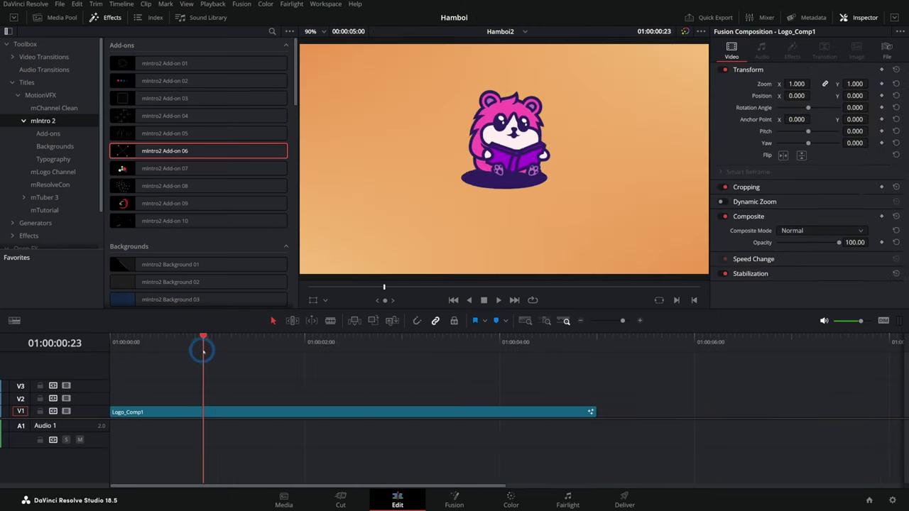
Step: Add the mIntro2 Add-on 04 title on V2 above Logo_Comp1, aligned with its start, and play it back
mouse_move(201, 344)
left_mouse_down()
mouse_move(291, 355)
mouse_move(337, 338)
left_mouse_up()
left_click(501, 298)
left_click(48, 135)
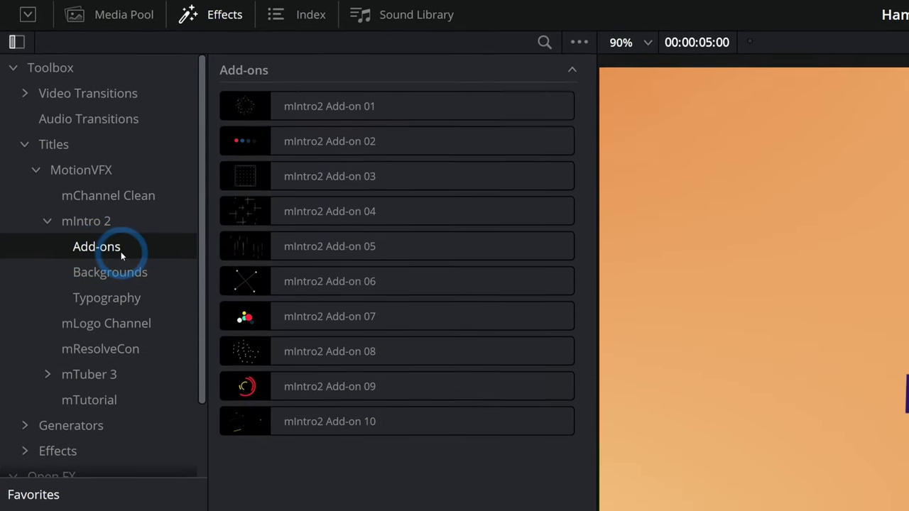
left_click(234, 214)
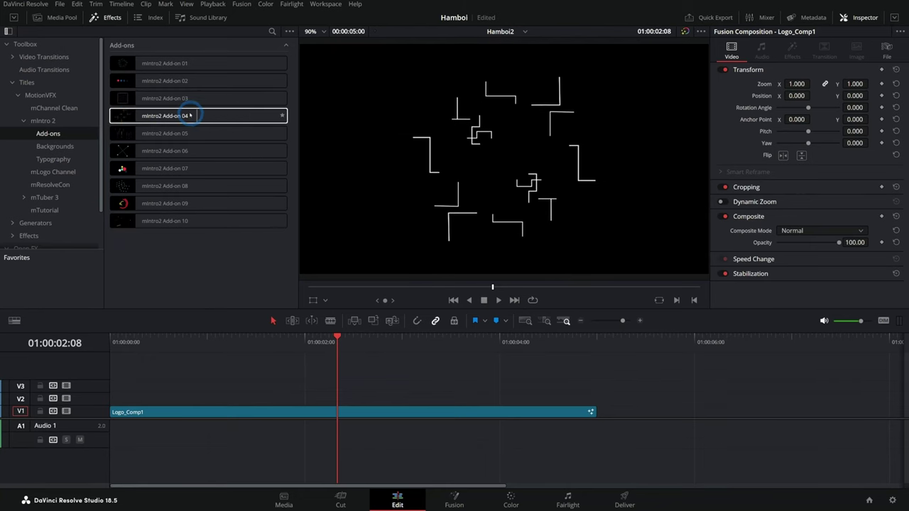
left_click_drag(190, 115, 142, 401)
key("Home")
key("space")
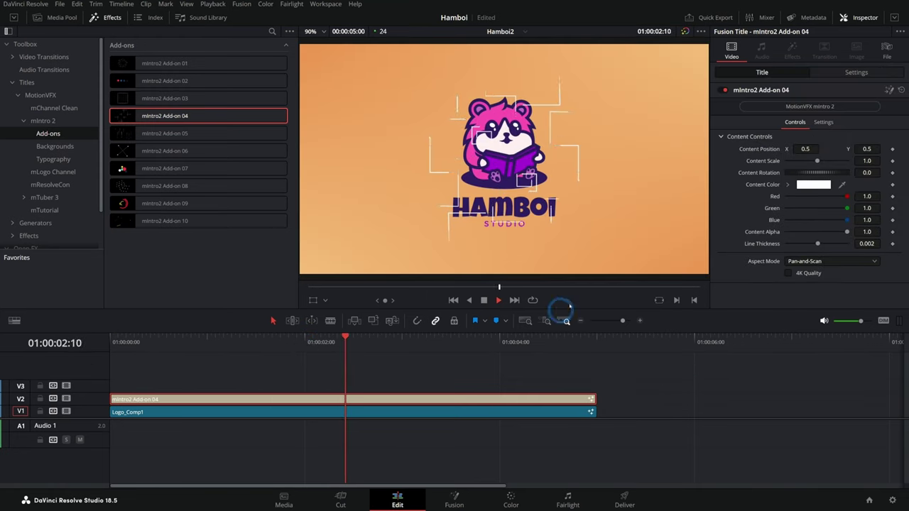
Step: Set the mIntro2 Add-on 04 title's Content Scale to 1.51 and preview the result
left_click_drag(816, 160, 820, 163)
key("slash")
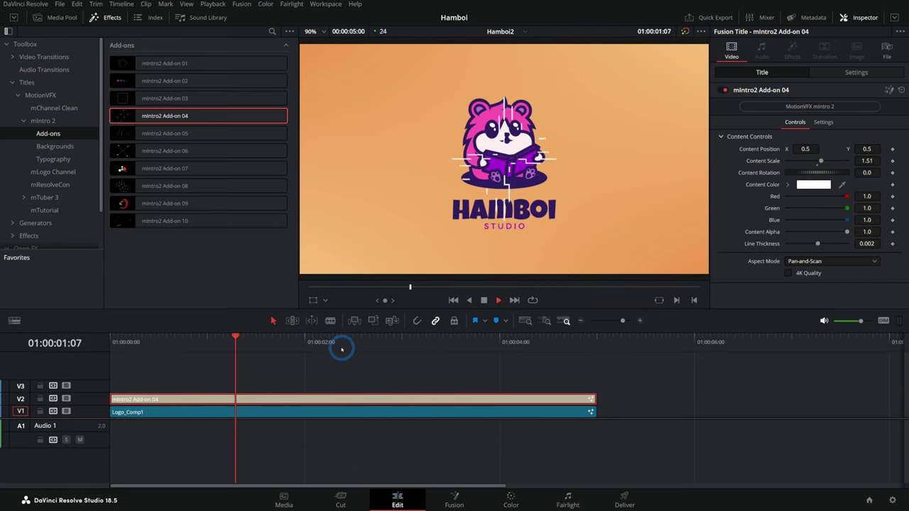
key("space")
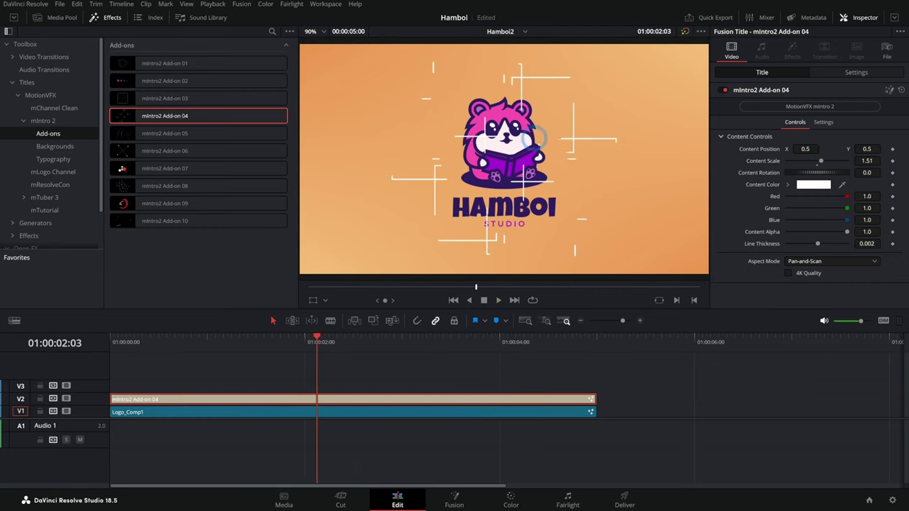
Step: Open Logo_Comp1 in Fusion and disable the Merge2 node to make the logo's background transparent
left_click(279, 413)
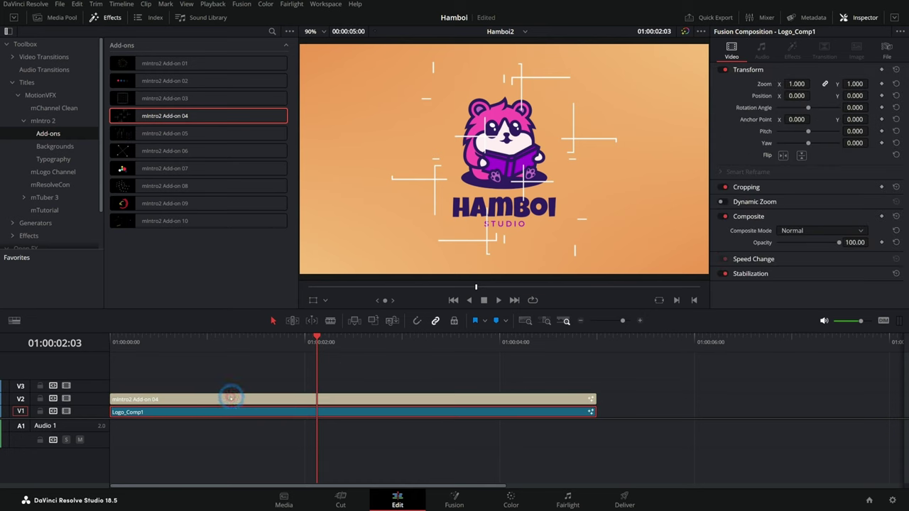
left_click_drag(211, 403, 534, 400)
left_click(389, 415)
left_click(454, 499)
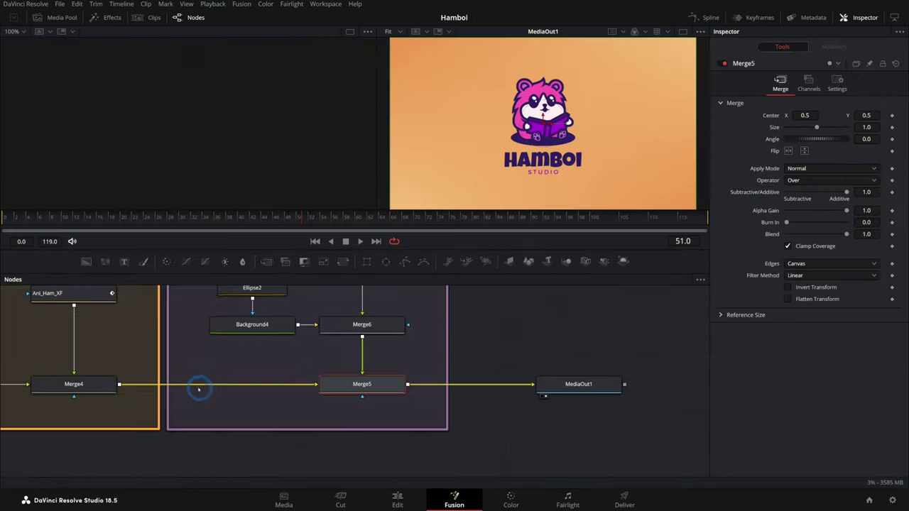
left_click_drag(197, 385, 404, 416)
left_click_drag(404, 416, 388, 412)
left_click(285, 443)
key("ctrl+p")
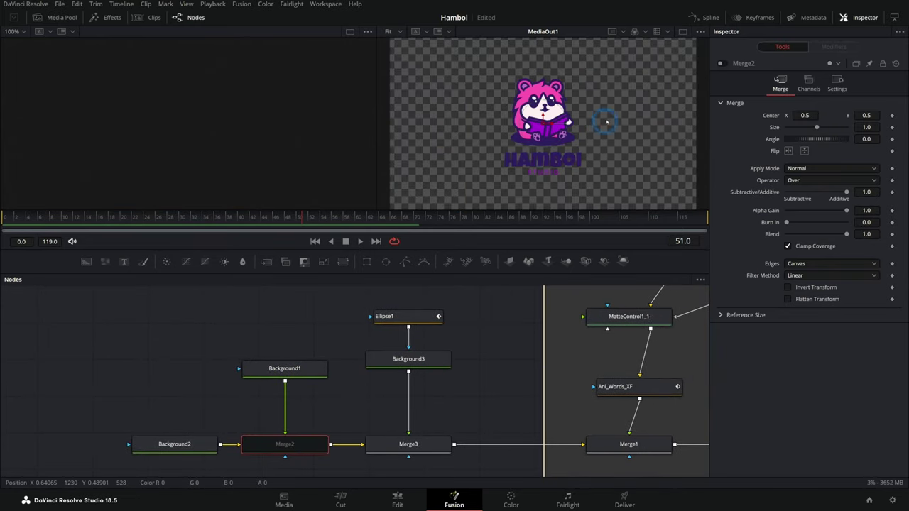
Step: Back on the Edit page, place Logo_Comp1 on V4 above mIntro2 Add-on 04 on V3 and play the stack
left_click(394, 501)
left_click_drag(506, 395, 133, 398)
left_click_drag(299, 417, 257, 387)
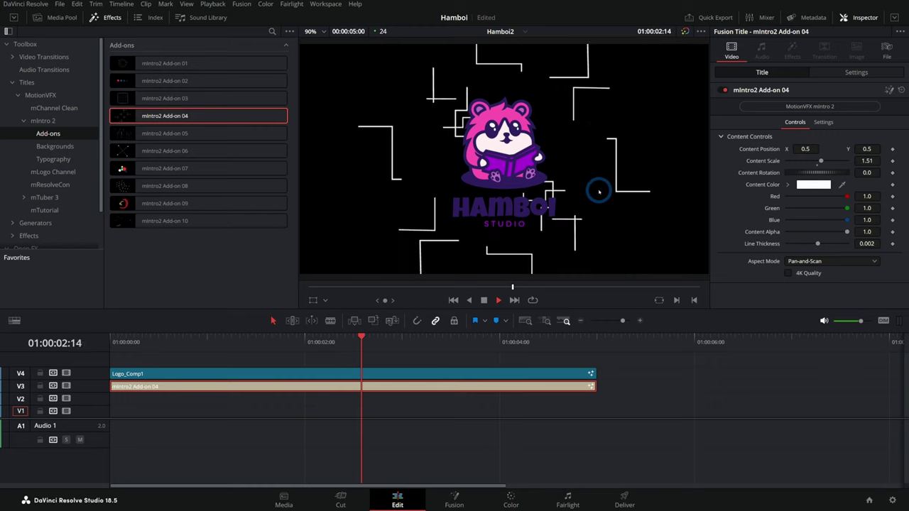
key("space")
Step: Add the mIntro2 Background 02 title on V1, align it with the start of the other clips, and play the intro
left_click(55, 146)
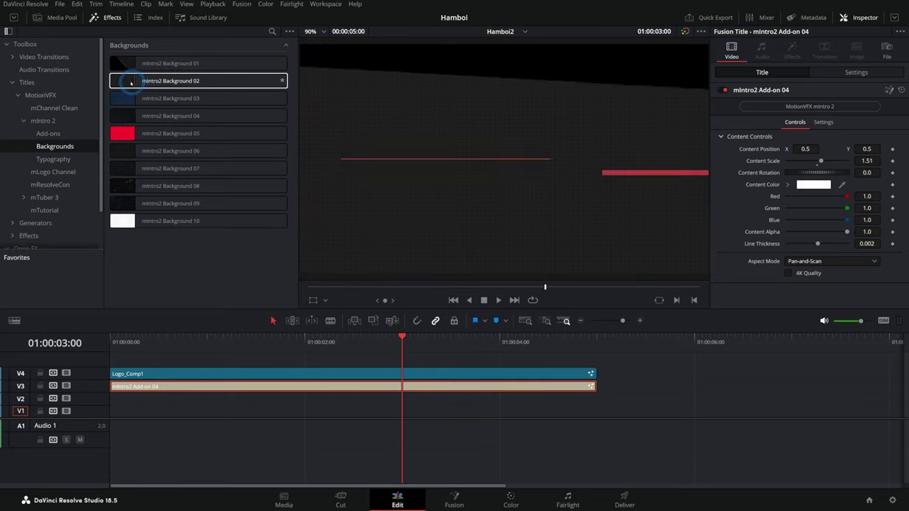
left_click_drag(128, 81, 118, 419)
left_click_drag(181, 412, 141, 416)
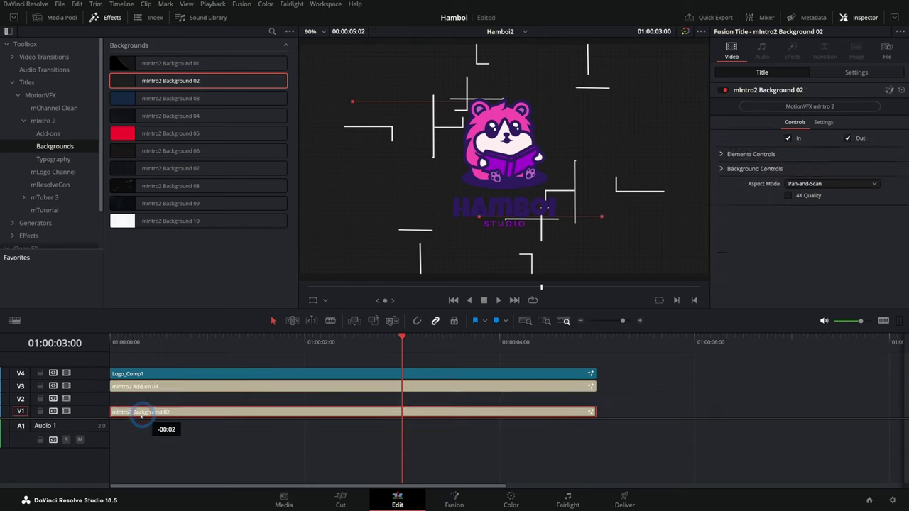
left_click_drag(244, 348, 36, 352)
key("space")
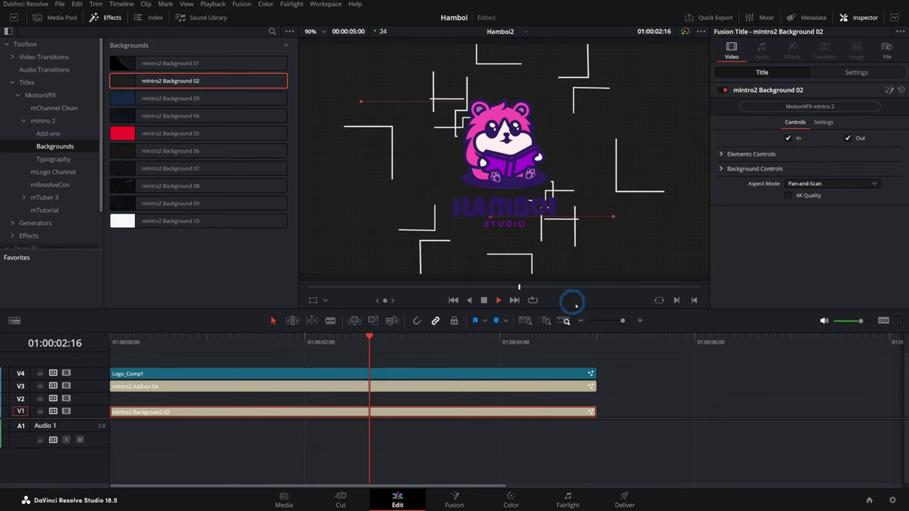
key("space")
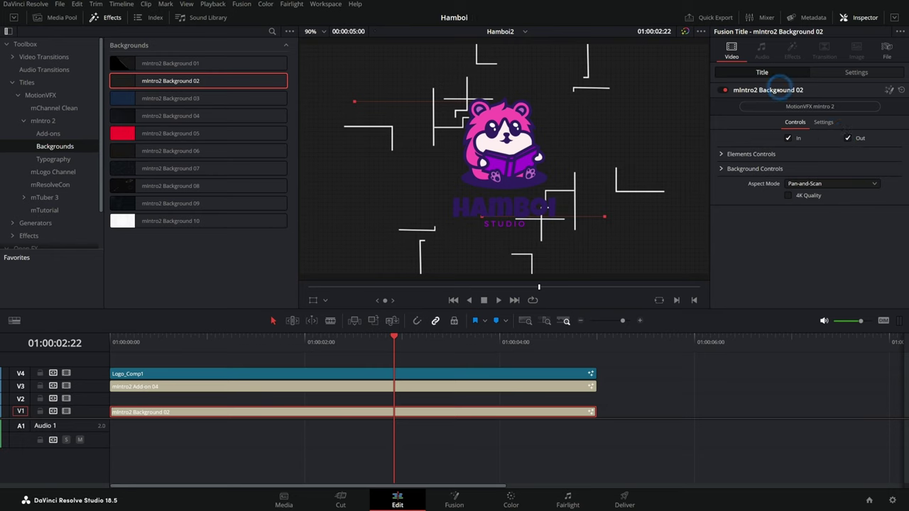
Step: Set the background title's Line 01 Color to the hamster's pink, #ff53b3, by sampling it from the viewer
left_click(720, 154)
scroll(745, 176, "down", 1)
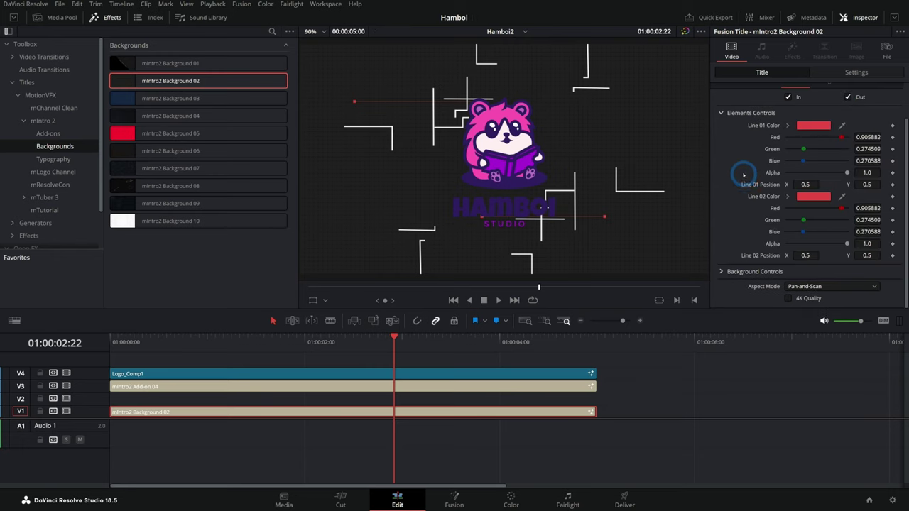
left_click(807, 126)
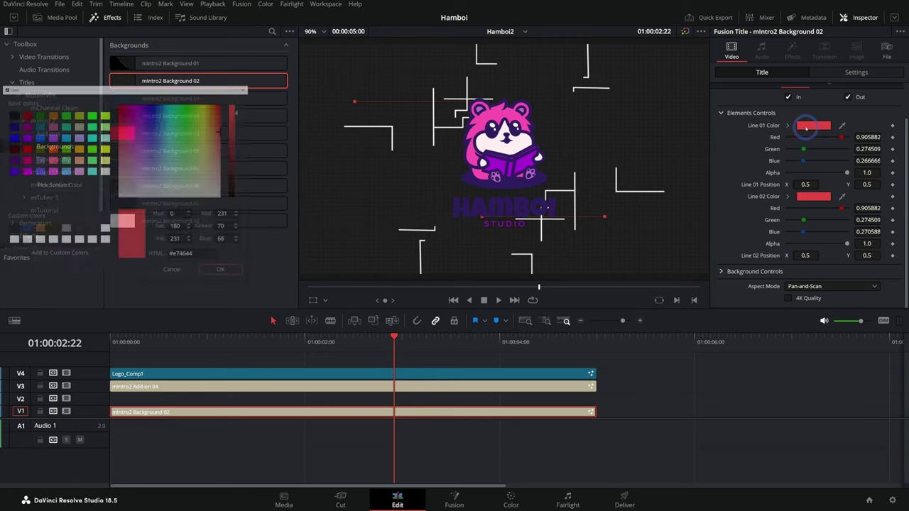
left_click(233, 190)
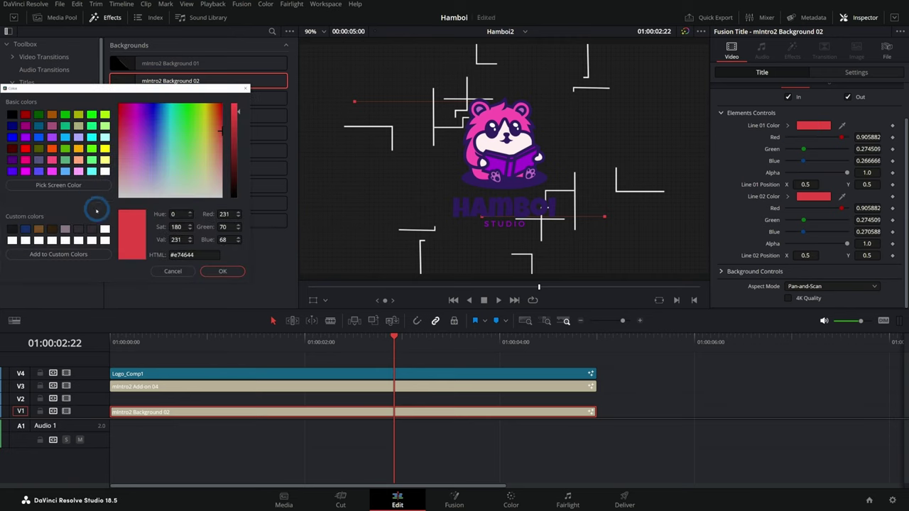
left_click(73, 189)
left_click(470, 139)
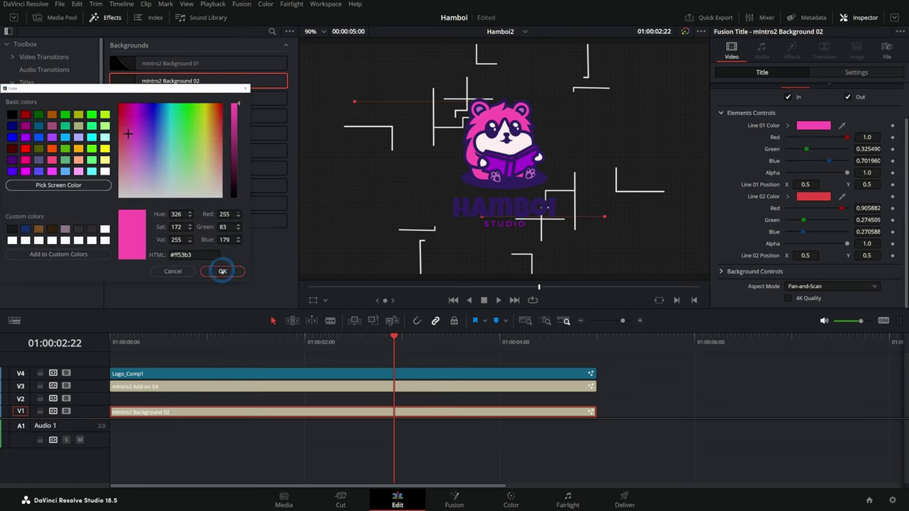
left_click(222, 271)
Step: Set the background title's Line 02 Color to the purple sampled from the hamster's book
left_click(814, 198)
left_click(58, 184)
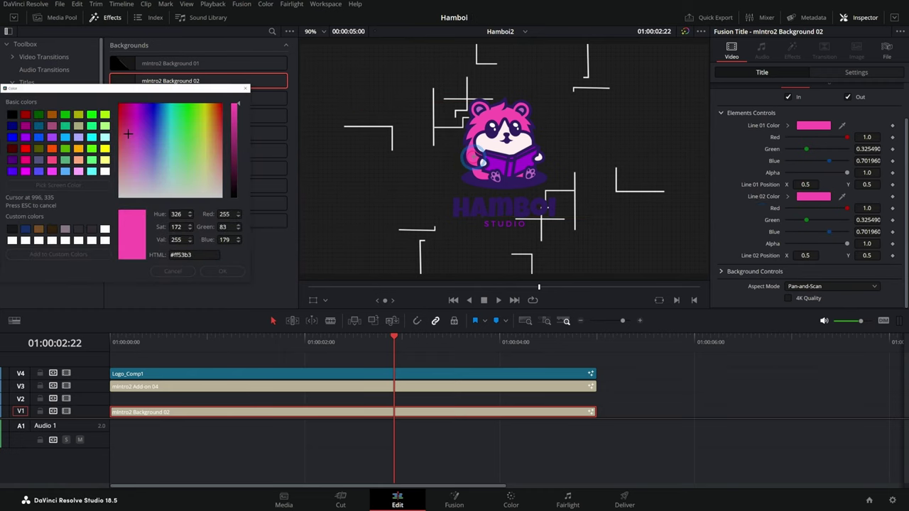
left_click(495, 161)
left_click(191, 266)
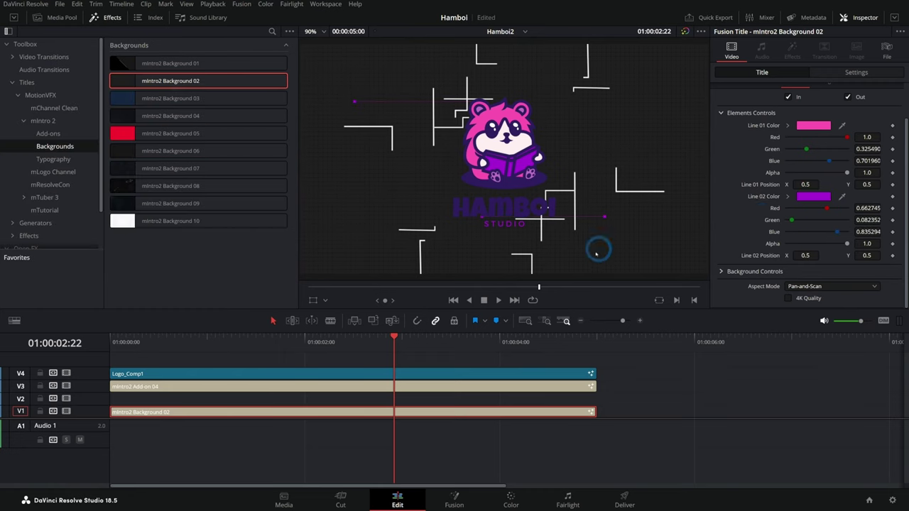
Step: Set the background title's Background Color to yellow #e5b21b
left_click_drag(351, 348, 324, 344)
left_click(721, 271)
scroll(760, 206, "down", 4)
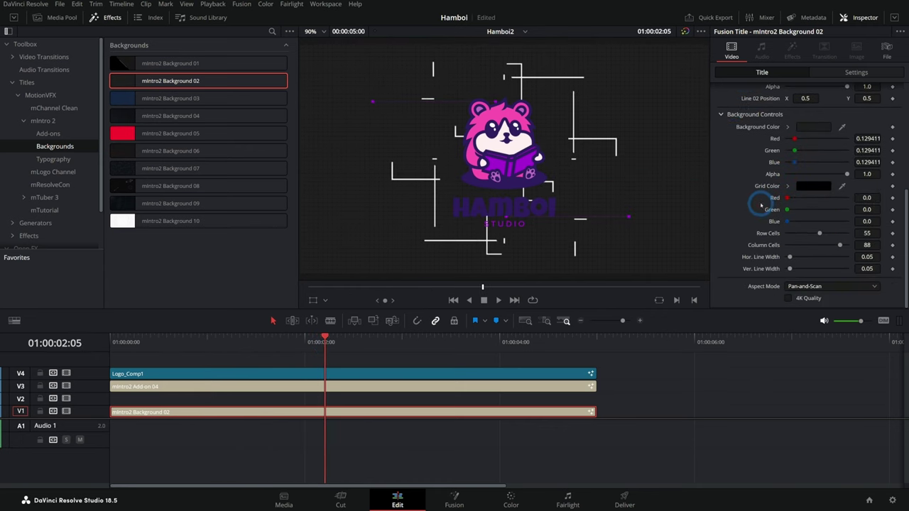
left_click(808, 126)
left_click(235, 112)
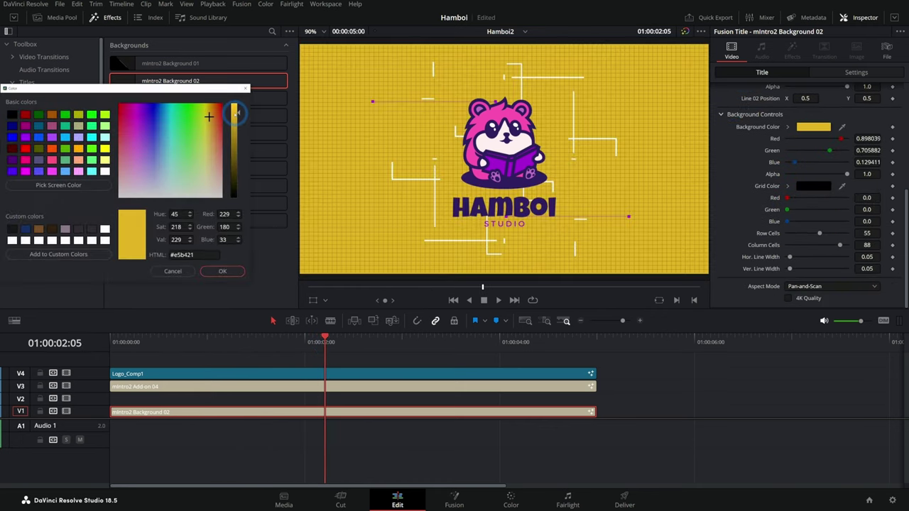
left_click(210, 115)
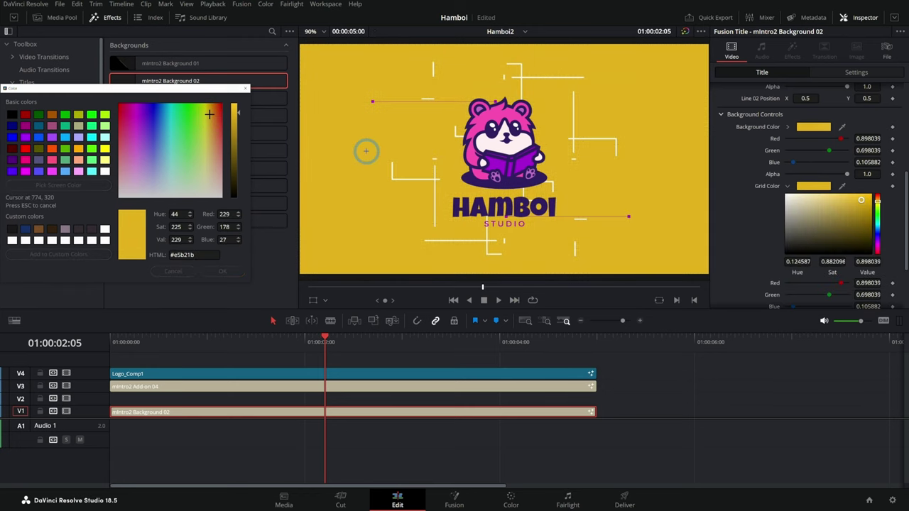
Step: Set the Grid Color to orange (0.772, 0.439317, 0.067164) with 9 Row Cells and 16 Column Cells, and play the intro
left_click(365, 150)
left_click(222, 271)
left_click(878, 201)
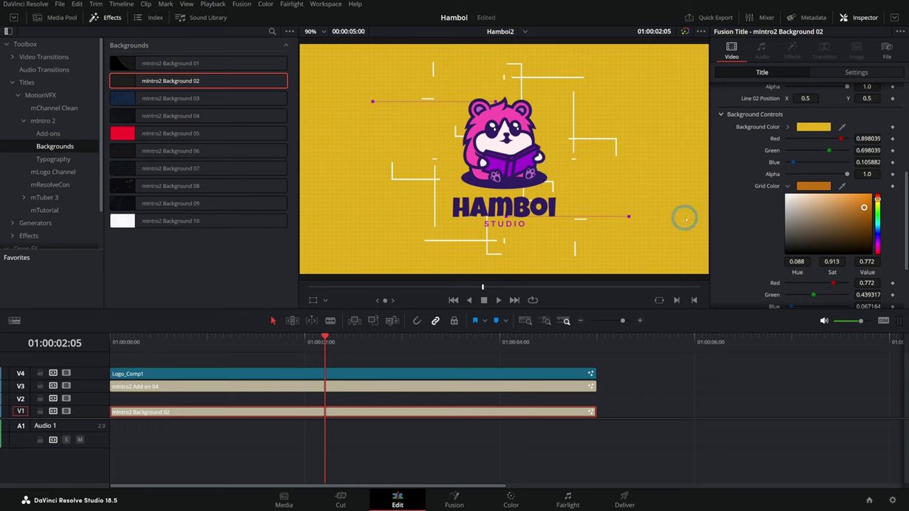
scroll(722, 224, "down", 3)
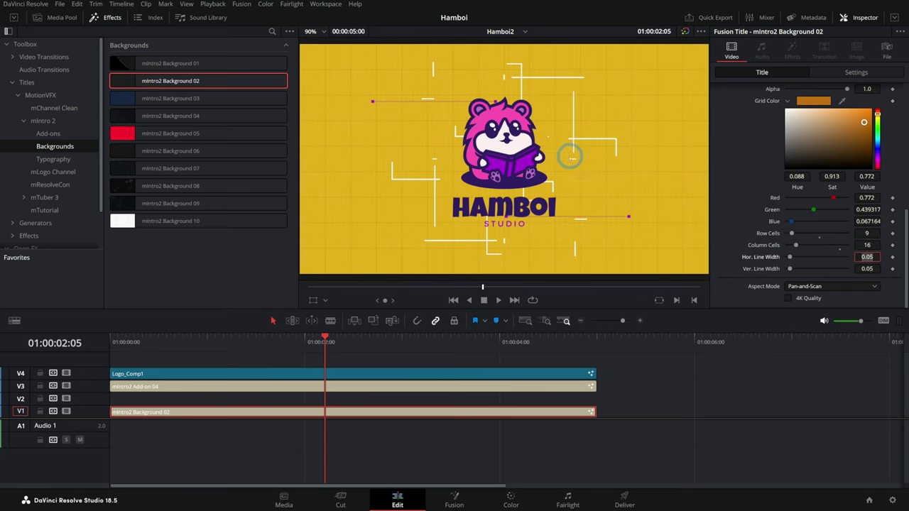
left_click_drag(324, 342, 44, 384)
key("space")
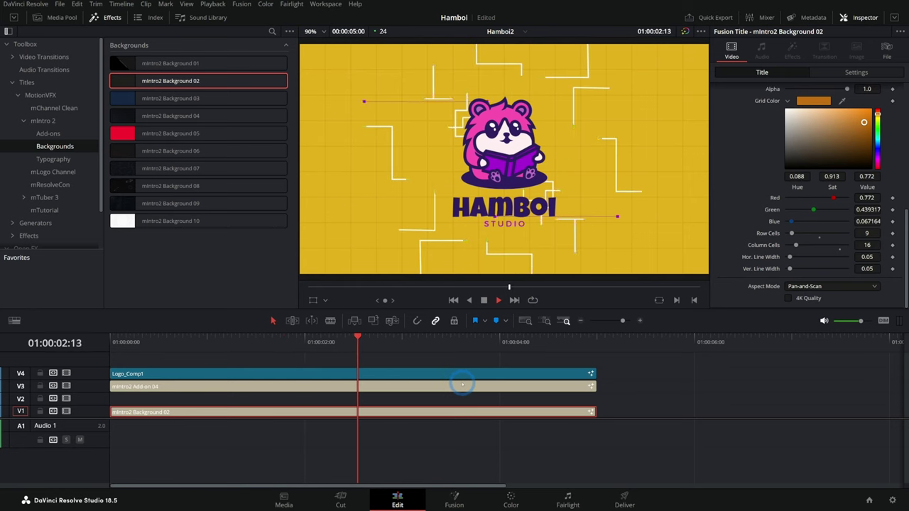
Step: Lower the mIntro2 Add-on 04 clip's Opacity to 24.43 and play the intro from the start
left_click(374, 387)
left_click(865, 74)
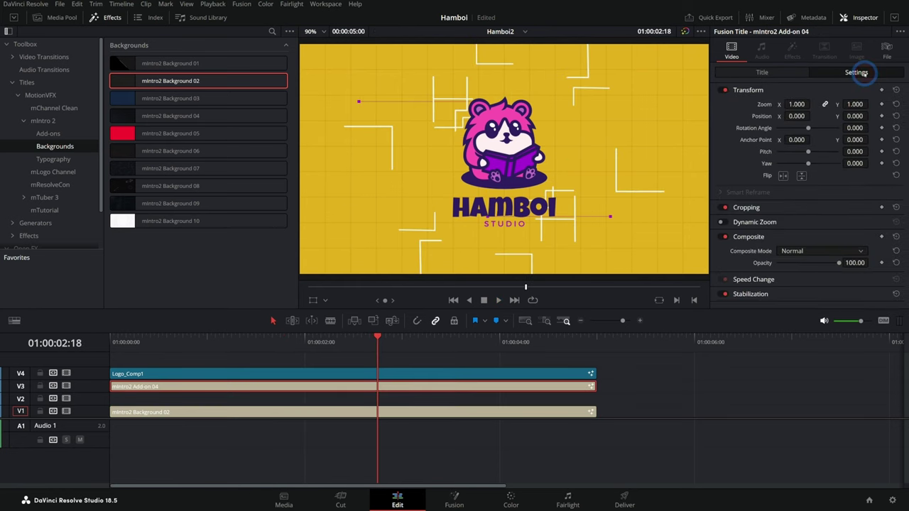
left_click_drag(838, 263, 758, 270)
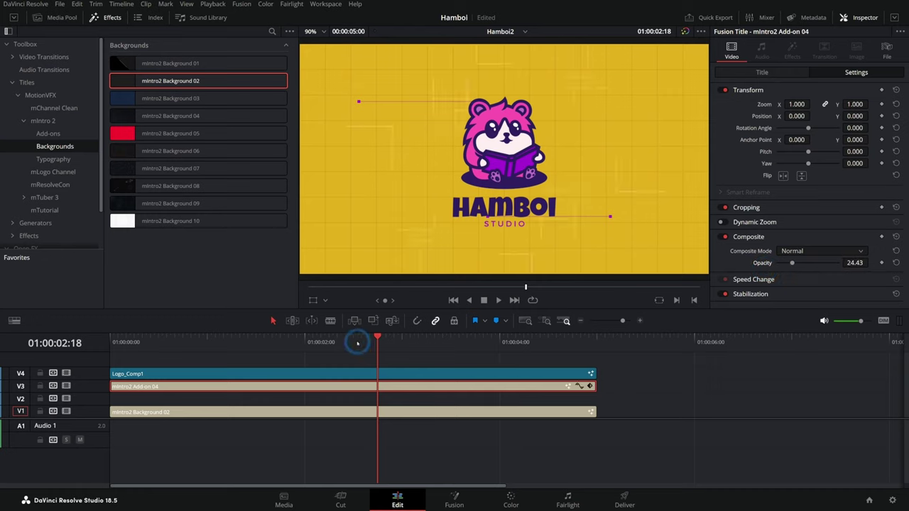
key("Home")
key("space")
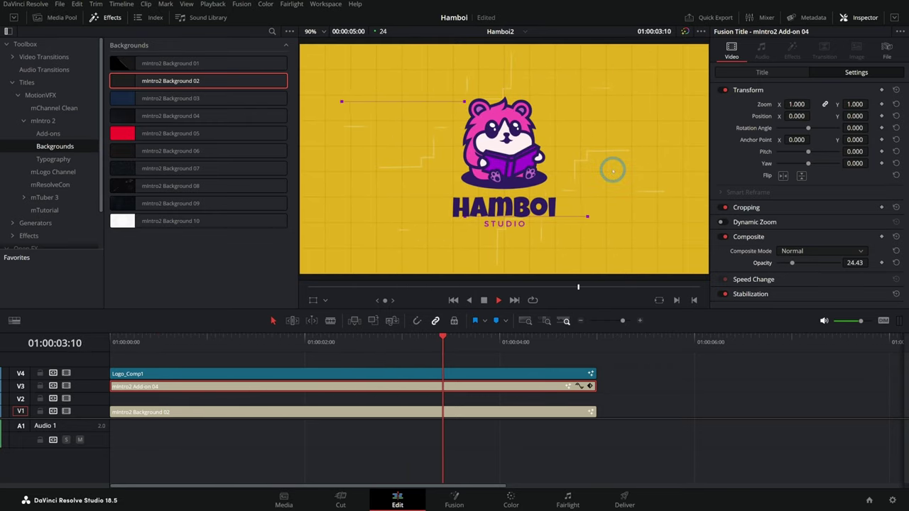
left_click_drag(256, 340, 171, 344)
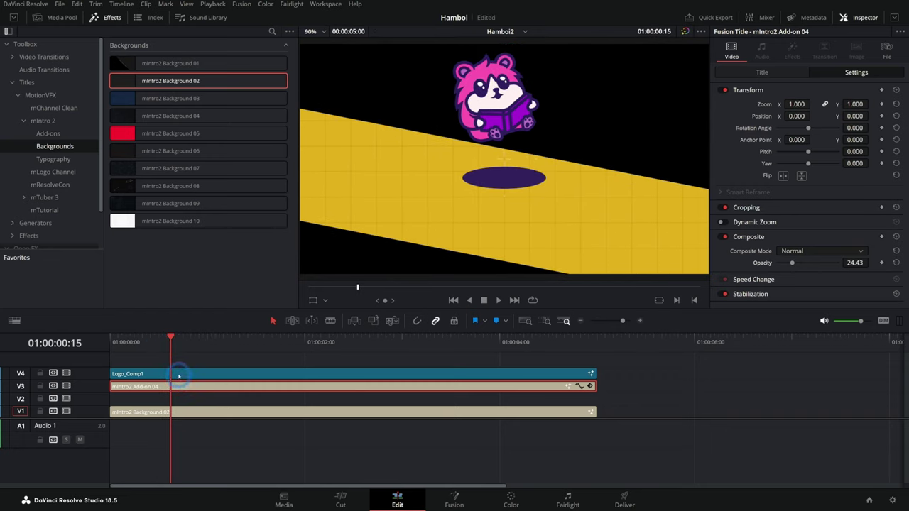
Step: Shift the Logo_Comp1 clip on V4 to start at about 01:00:00:13, and play the intro from the beginning
left_click_drag(178, 376, 232, 377)
key("Home")
key("space")
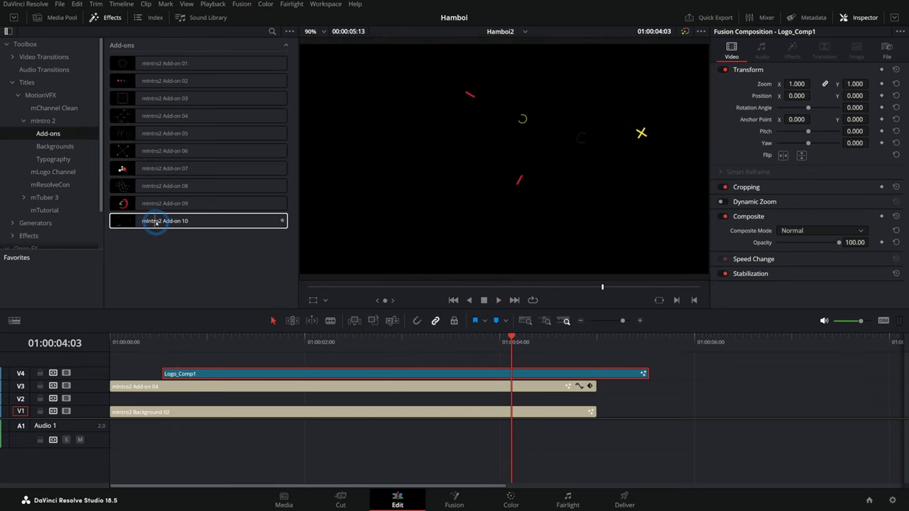
Step: Place the mIntro2 Add-on 10 title on a new V5 track starting at about two seconds, and preview it
left_click_drag(126, 223, 300, 361)
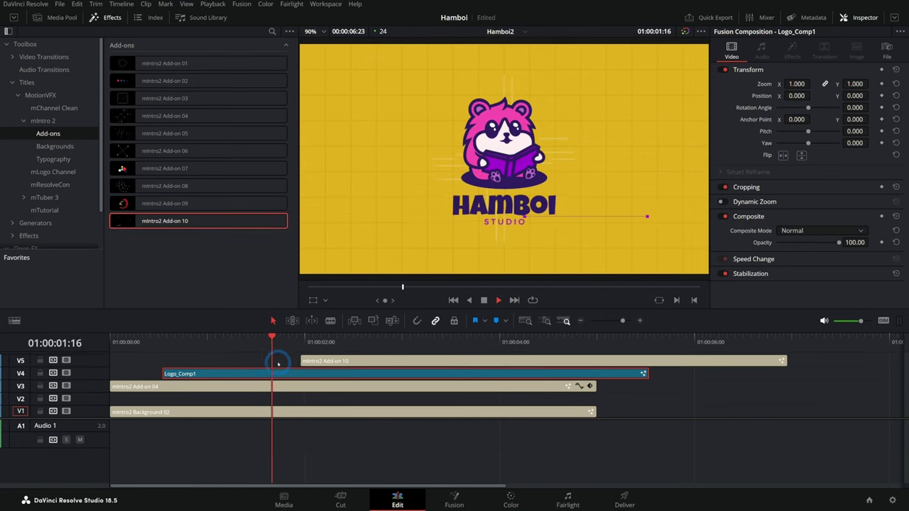
left_click_drag(275, 341, 332, 342)
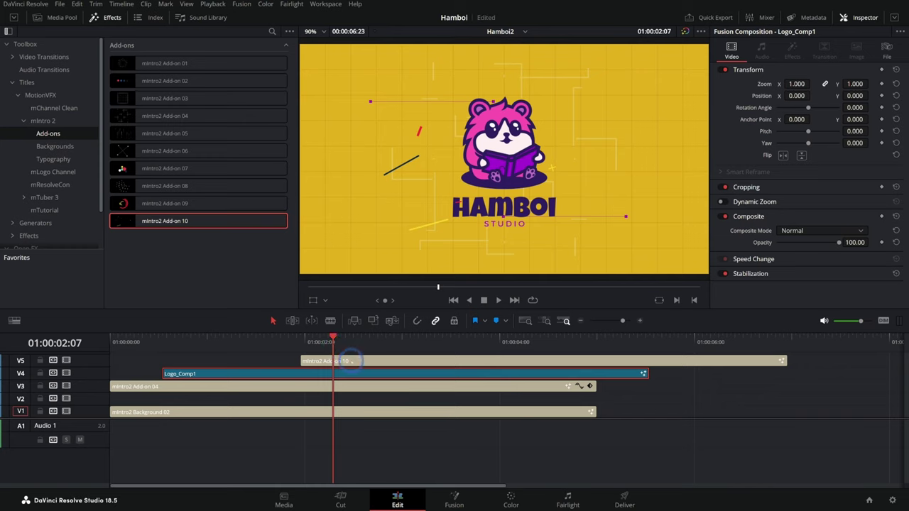
Step: Set Add-on 10's Content Scale to 0.53 and Content Position to X 0.773, Y 0.664, and play it back
left_click(351, 361)
left_click(790, 78)
left_click(721, 152)
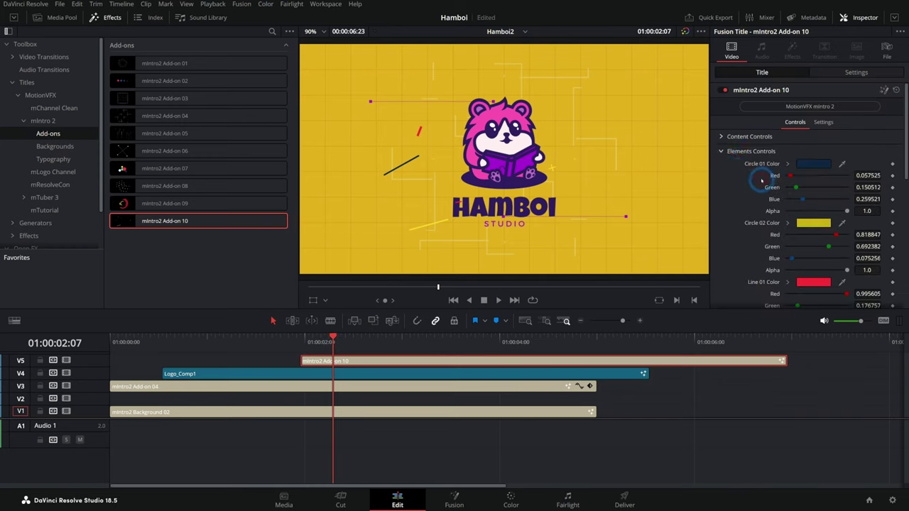
left_click(721, 136)
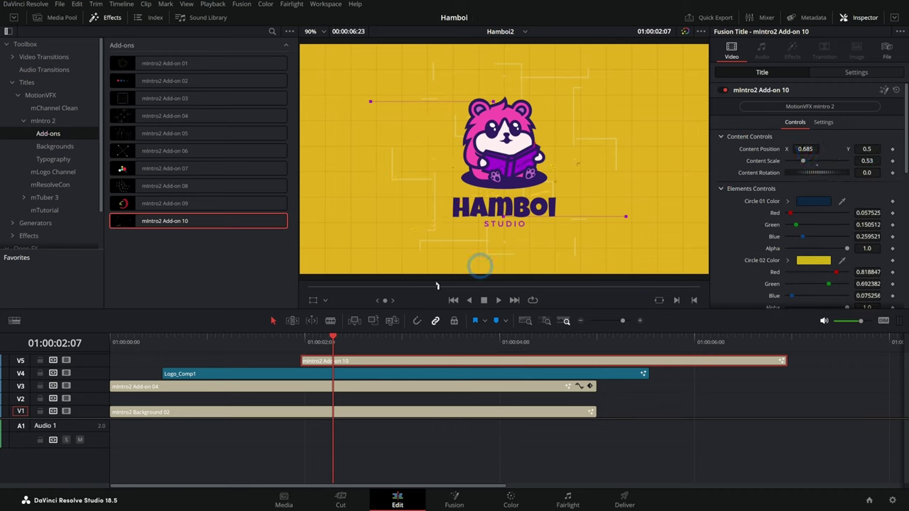
left_click_drag(313, 342, 311, 341)
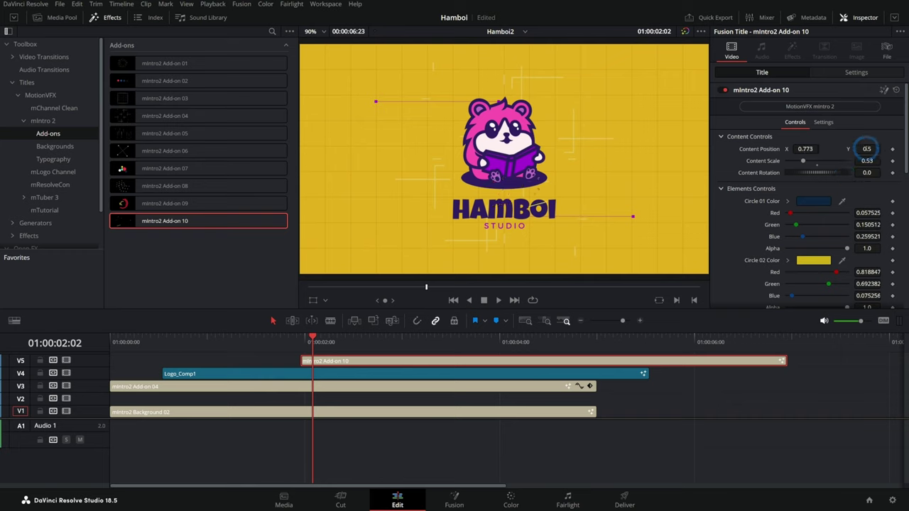
left_click(292, 345)
key("space")
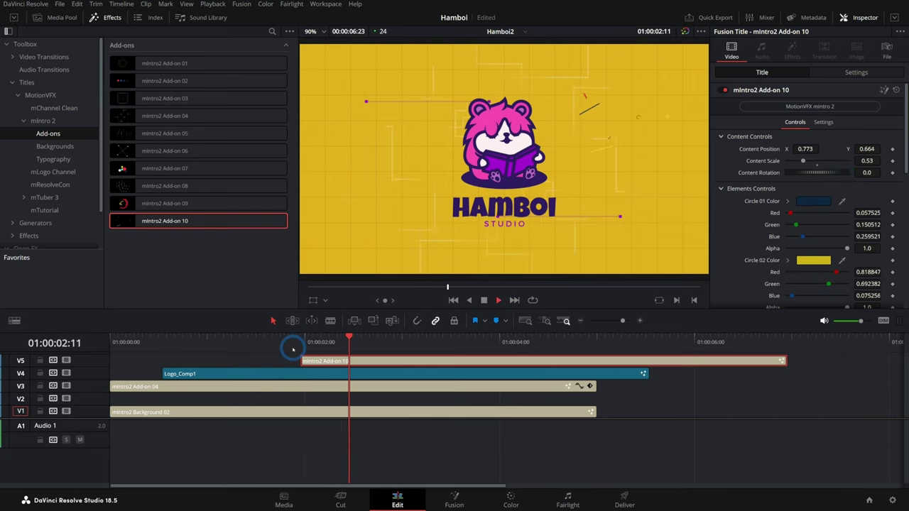
left_click(319, 347)
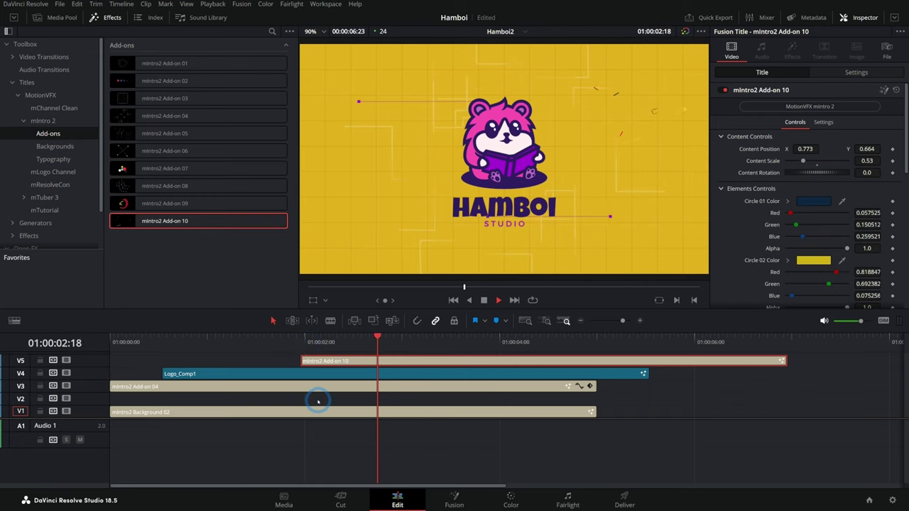
key("space")
left_click(320, 342)
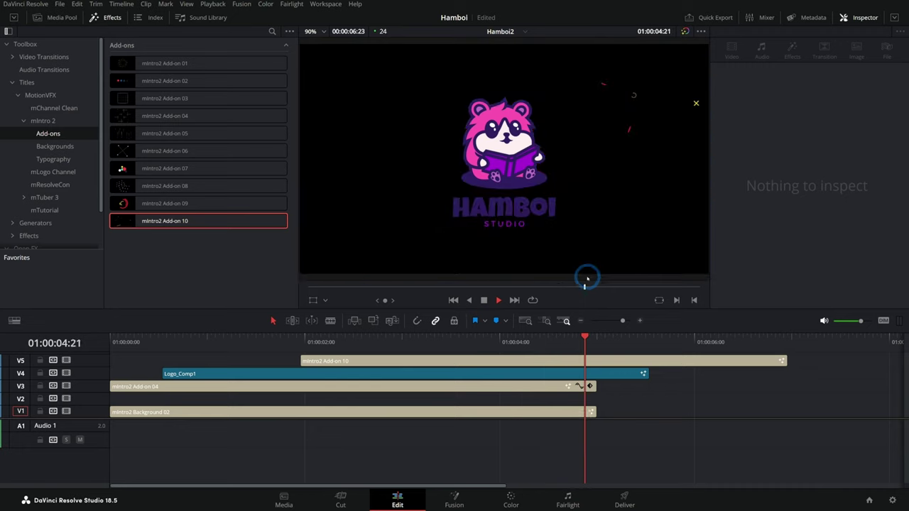
Step: Turn off the Out animation of the mIntro2 Background 02 title and play the end of the intro
left_click_drag(584, 338, 545, 360)
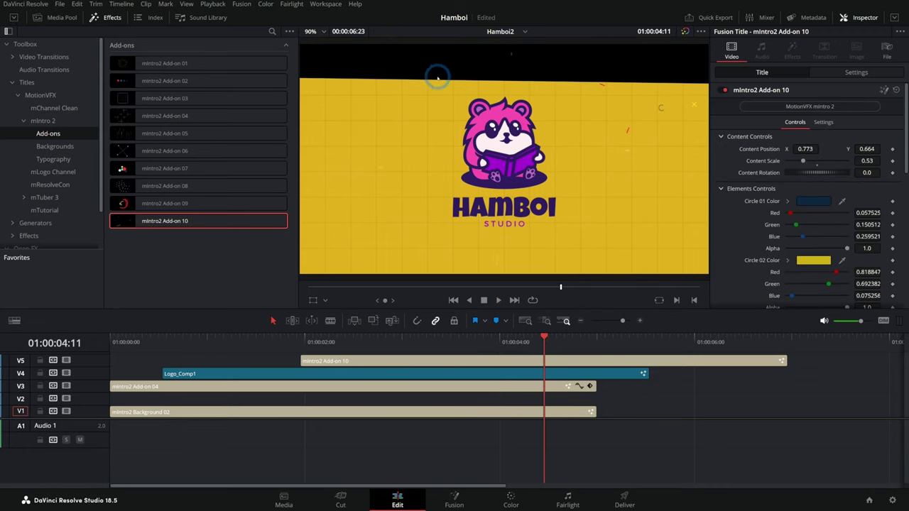
left_click_drag(547, 339, 560, 345)
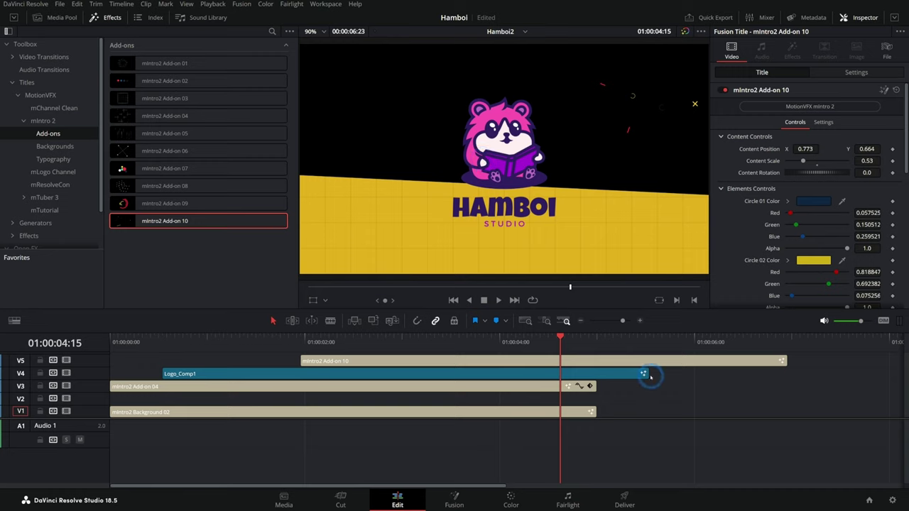
left_click(445, 410)
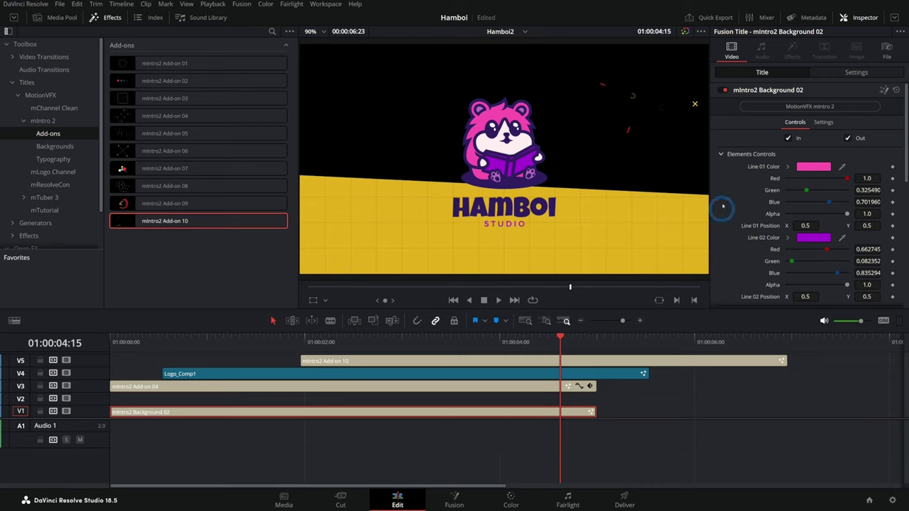
left_click(847, 139)
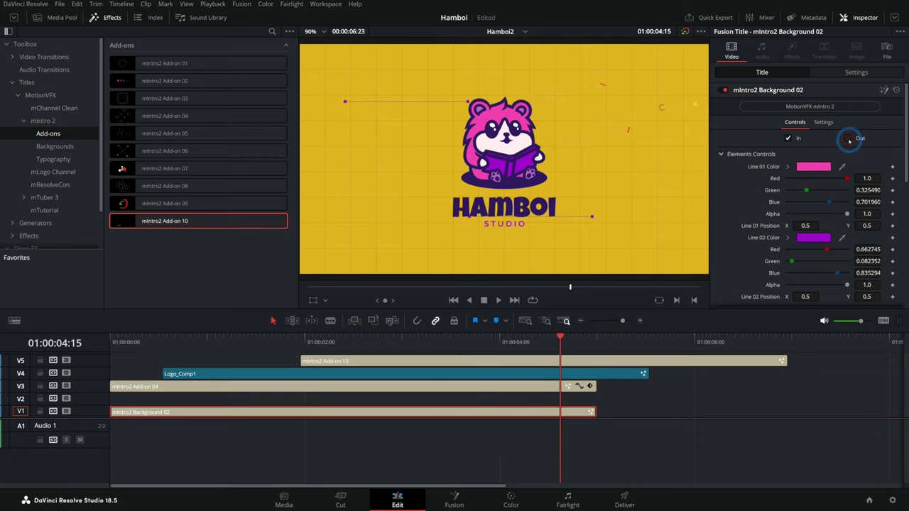
left_click_drag(528, 344, 519, 345)
key("space")
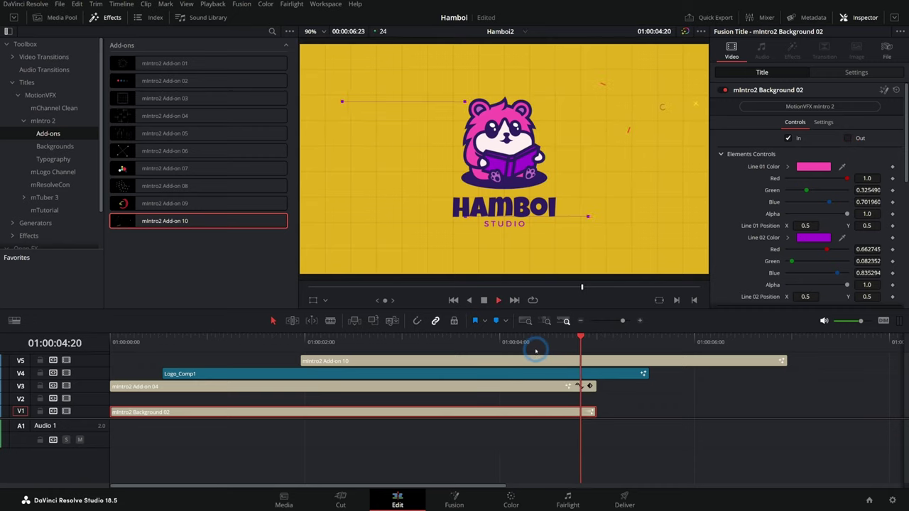
Step: Trim the ends of the Logo_Comp1 and Add-on 10 clips to match the background's end at 01:00:05:00
left_click(585, 344)
left_click_drag(642, 374, 591, 378)
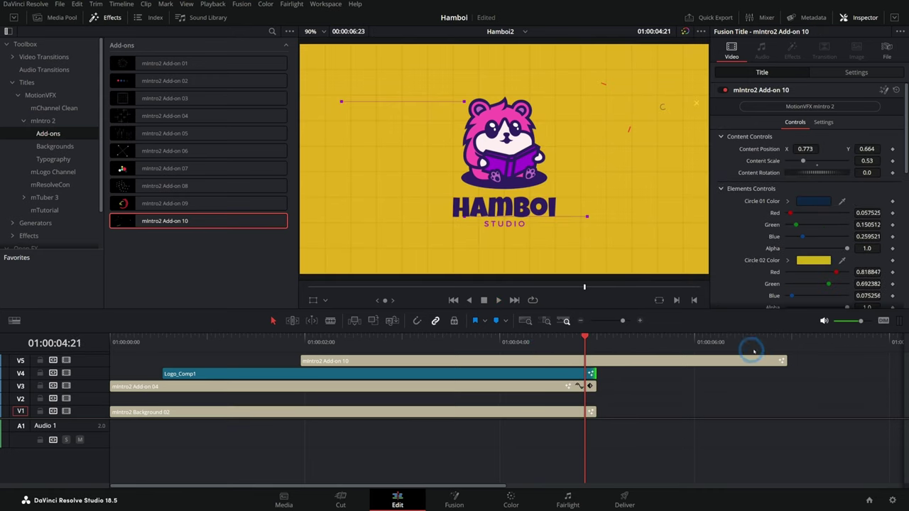
left_click_drag(782, 360, 591, 361)
Step: Add mTuber 3 Transition 03 to the end of the Background 02 clip and preview it
left_click(13, 57)
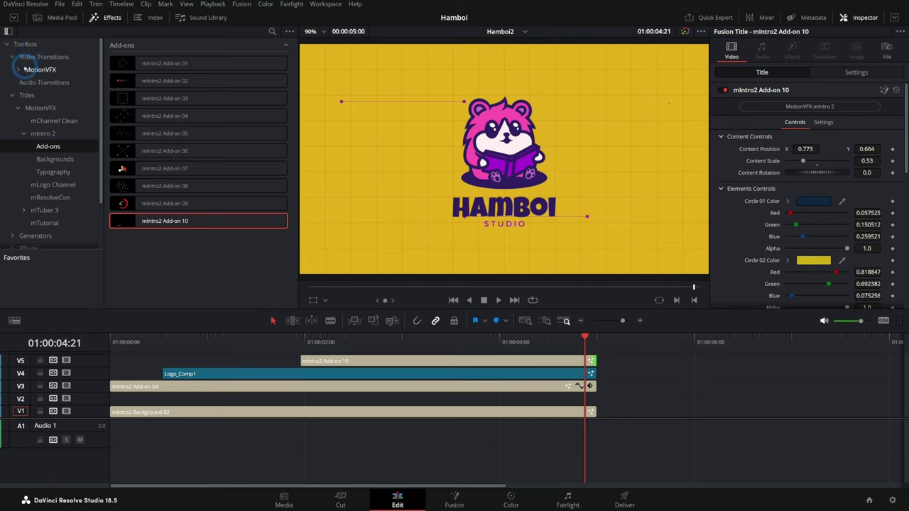
left_click(17, 69)
left_click(44, 121)
mouse_move(177, 81)
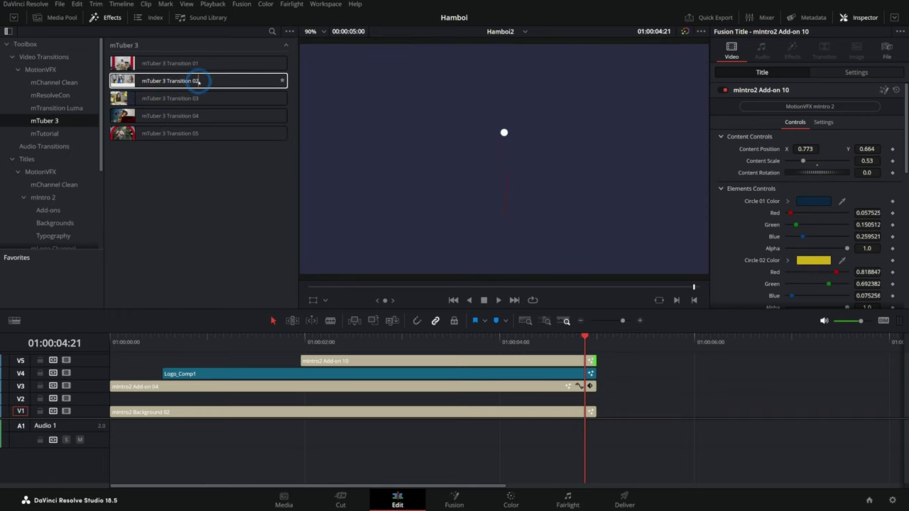
left_click_drag(167, 81, 573, 413)
left_click_drag(501, 407, 558, 408)
left_click(551, 339)
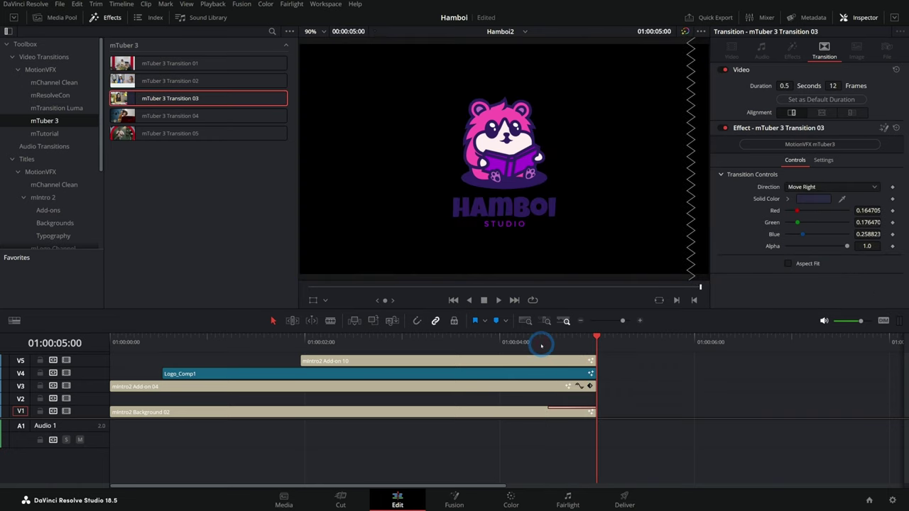
left_click(528, 342)
key("space")
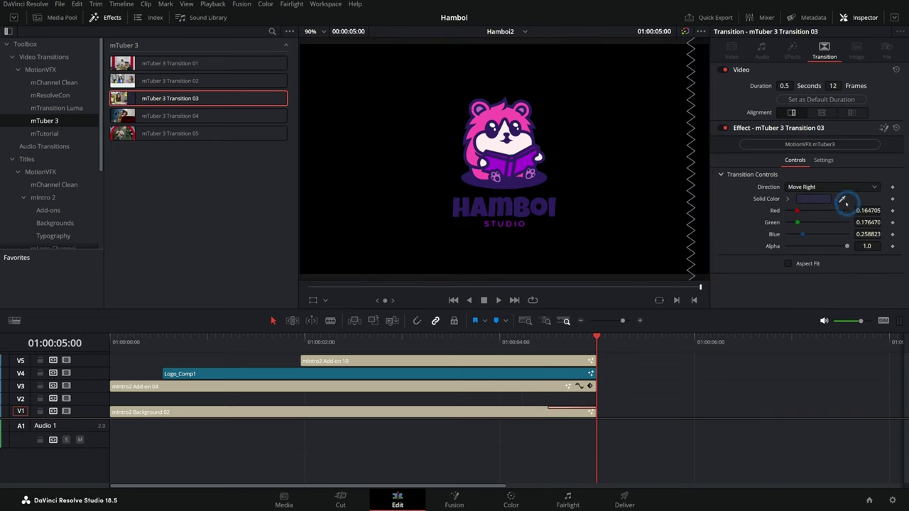
Step: Set the transition's Solid Color to dark purple (0.188235, 0.117647, 0.384313) and check it at 01:00:04:15
left_click(788, 199)
left_click_drag(580, 338, 560, 340)
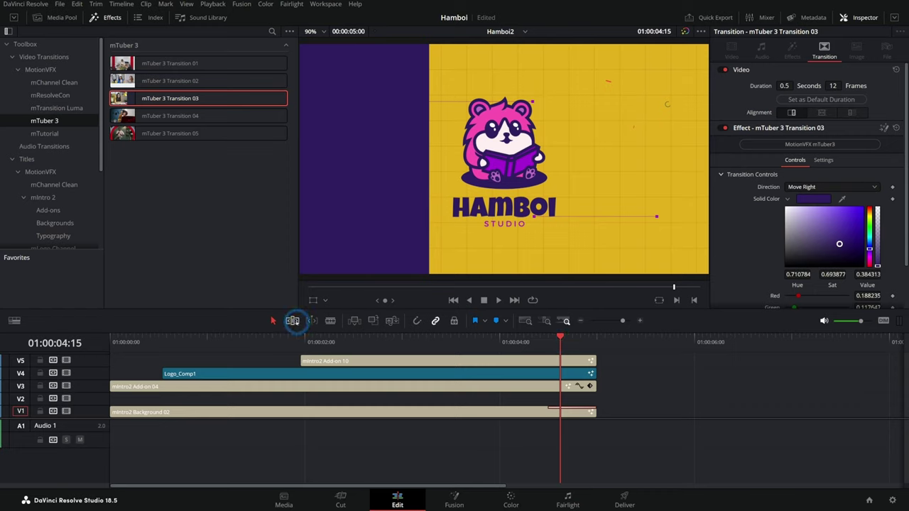
Step: Apply mTuber 3 Transition 03 with the purple color to the ends of the V3, V4 and V5 clips, and play the intro
left_click(292, 320)
left_click_drag(630, 395, 568, 350)
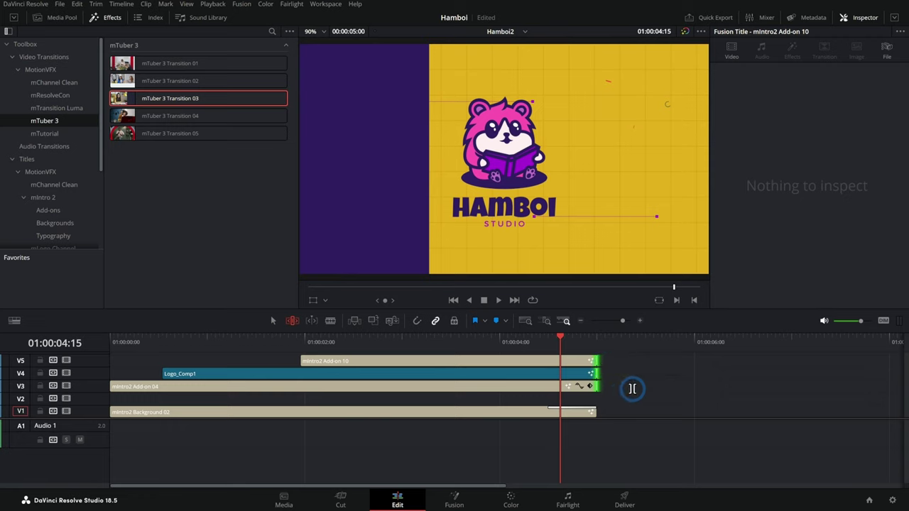
key("ctrl+t")
left_click_drag(560, 336, 505, 336)
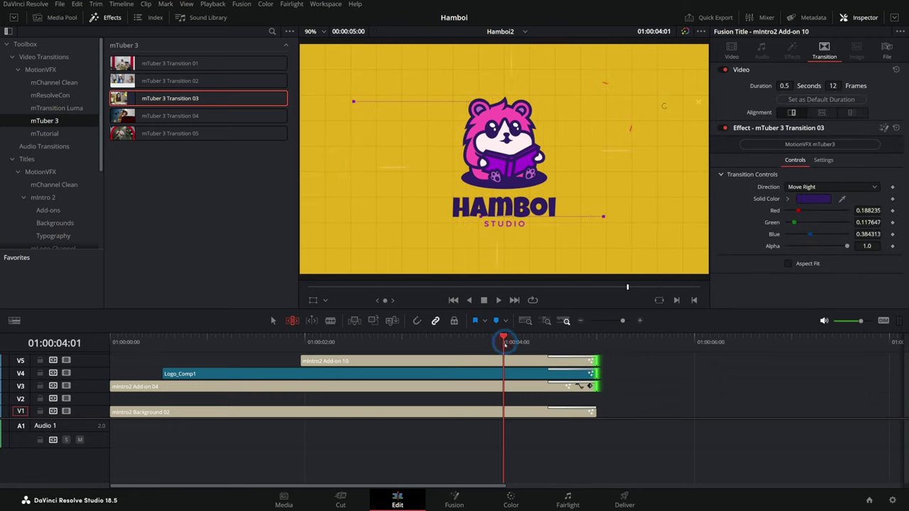
key("space")
left_click_drag(594, 337, 507, 337)
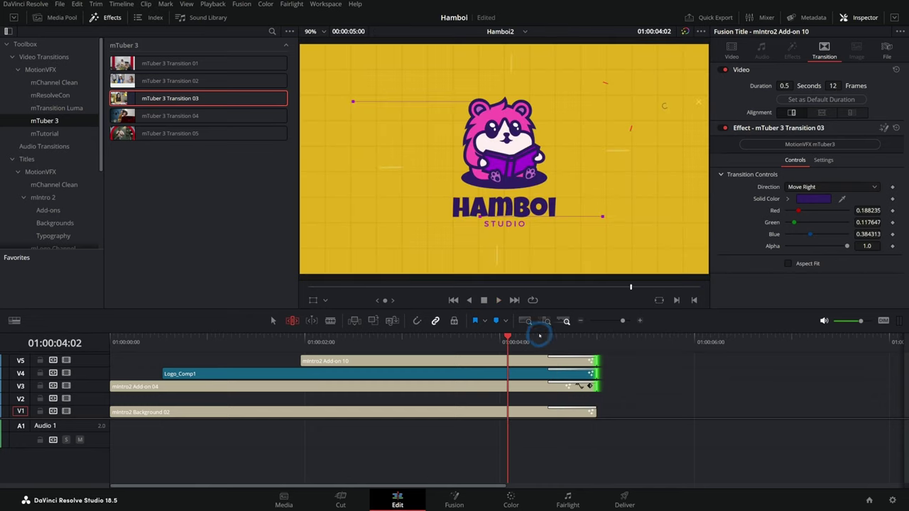
key("space")
key("Home")
key("space")
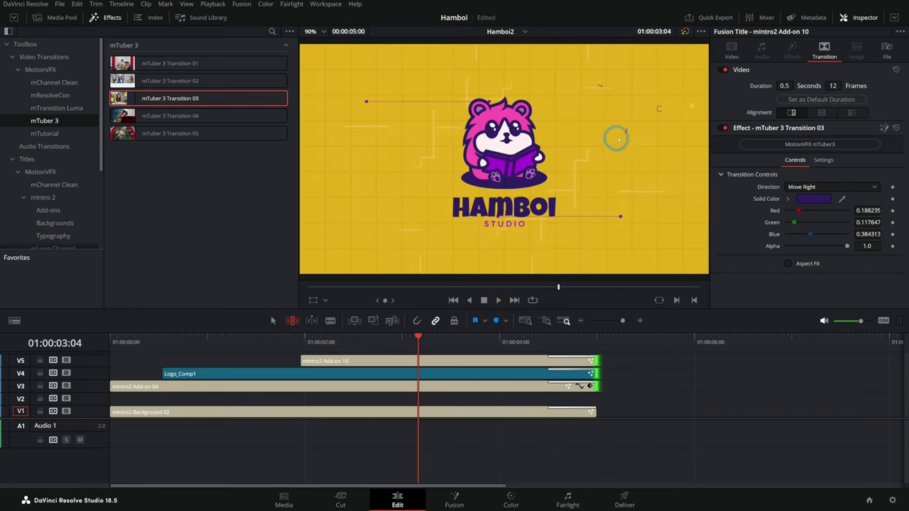
Step: Disable the add-on and background clips on V1, V3 and V5, and play Logo_Comp1 on its own
left_click_drag(416, 340, 288, 340)
key("a")
left_click(340, 374)
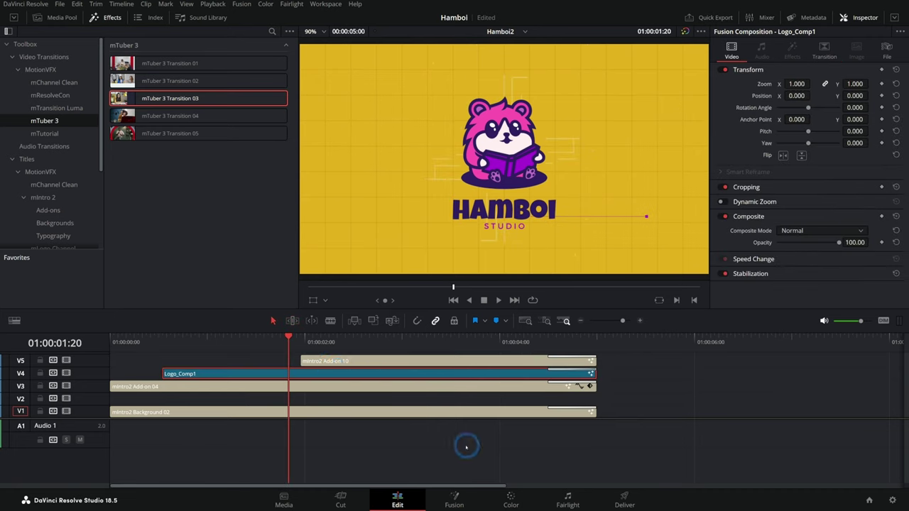
left_click_drag(288, 341, 162, 344)
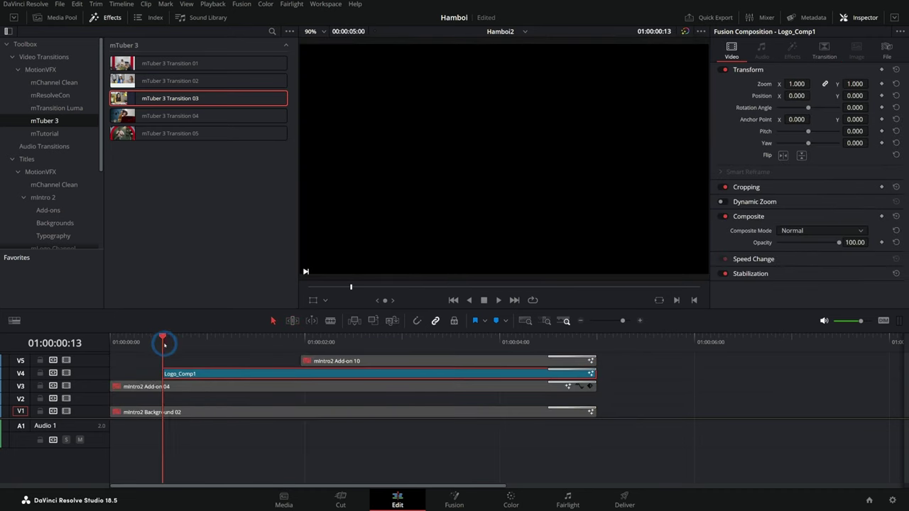
key("space")
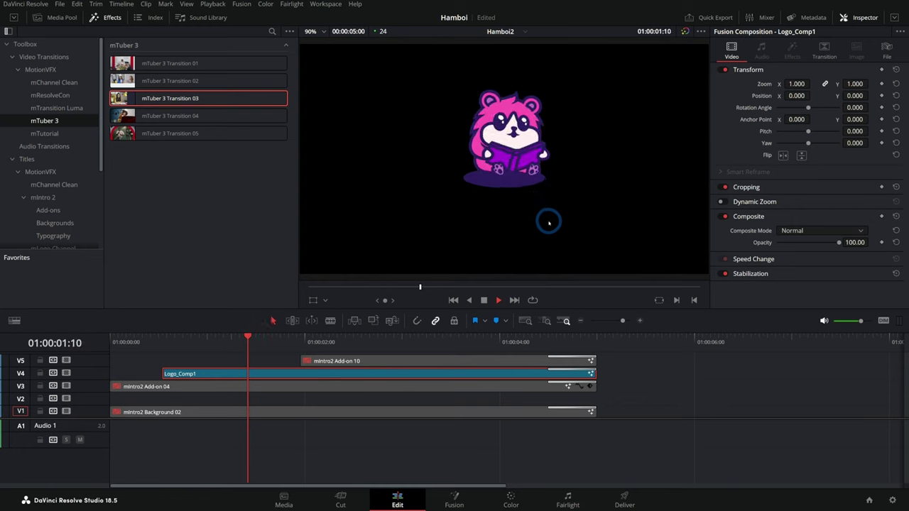
key("k")
Step: Re-enable the background and add-on clips on V1, V3 and V5, and play the full intro from the start
left_click_drag(640, 435, 515, 390)
key("d")
left_click(503, 363)
key("d")
left_click_drag(341, 338, 110, 341)
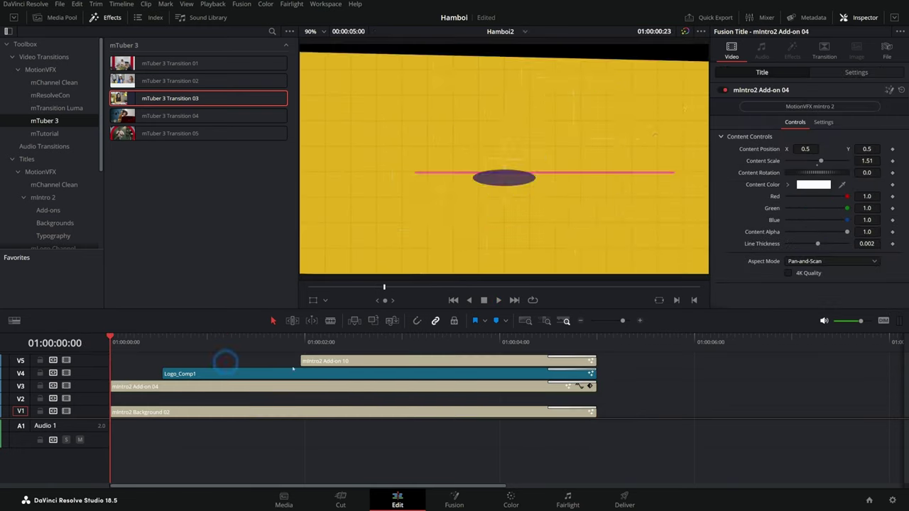
key("l")
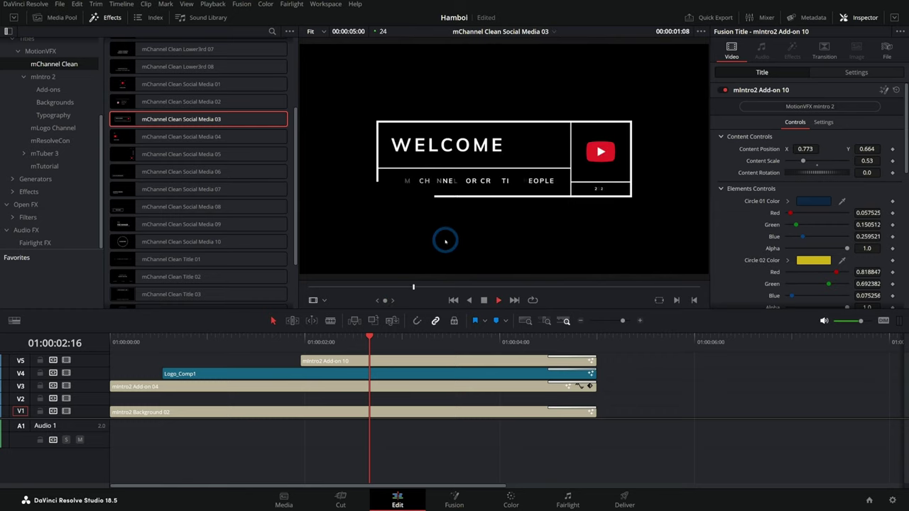
Step: Switch to the browser and look through the mChannel Modern product page on the MotionVFX site
scroll(187, 158, "up", 5)
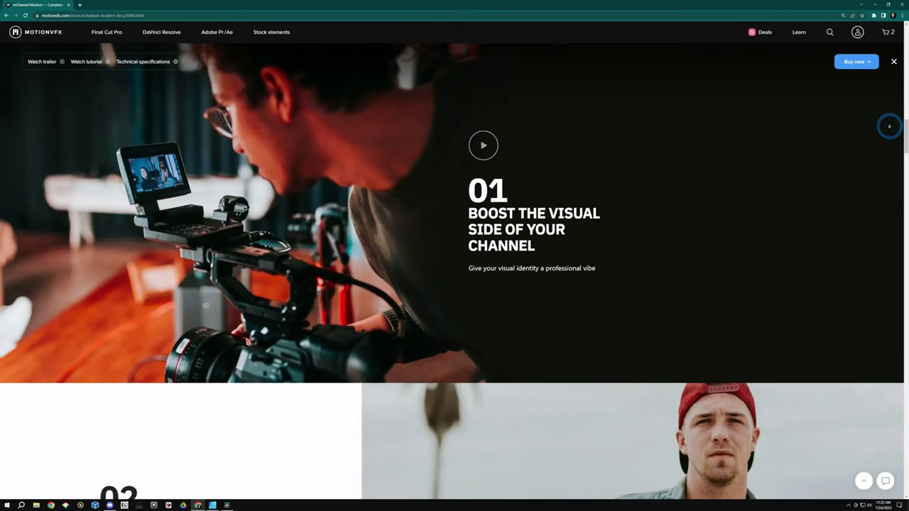
scroll(888, 126, "down", 1)
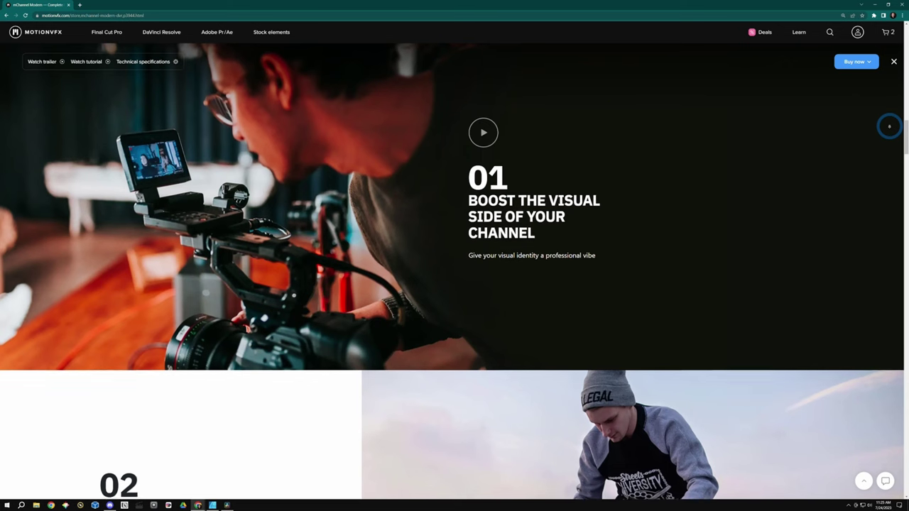
scroll(889, 126, "down", 1)
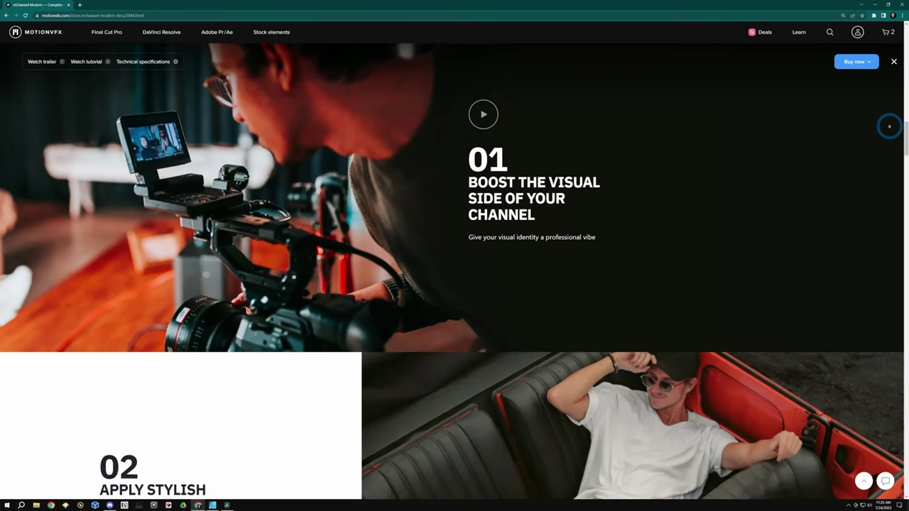
scroll(889, 127, "down", 1)
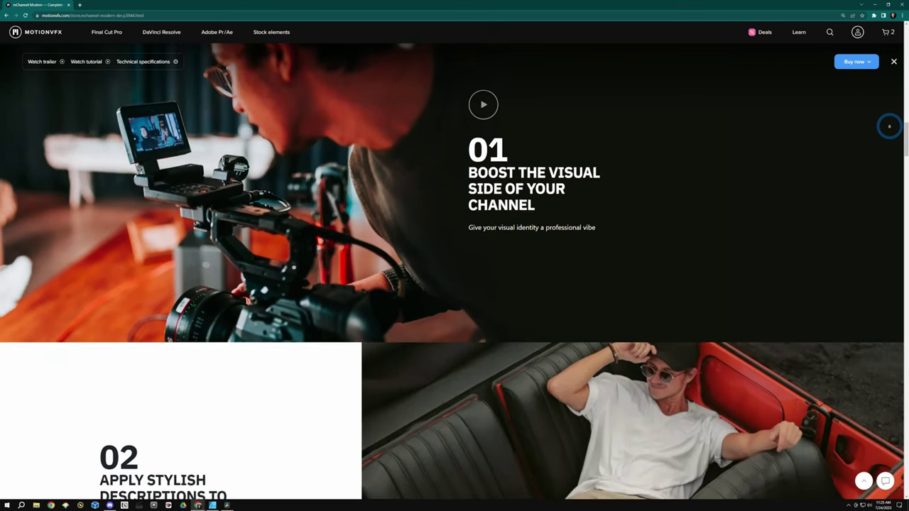
scroll(889, 126, "down", 1)
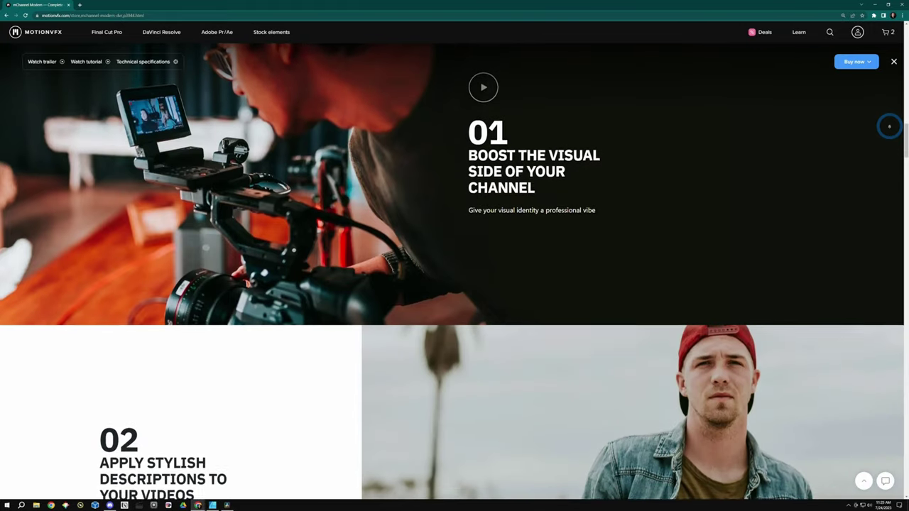
scroll(889, 127, "down", 1)
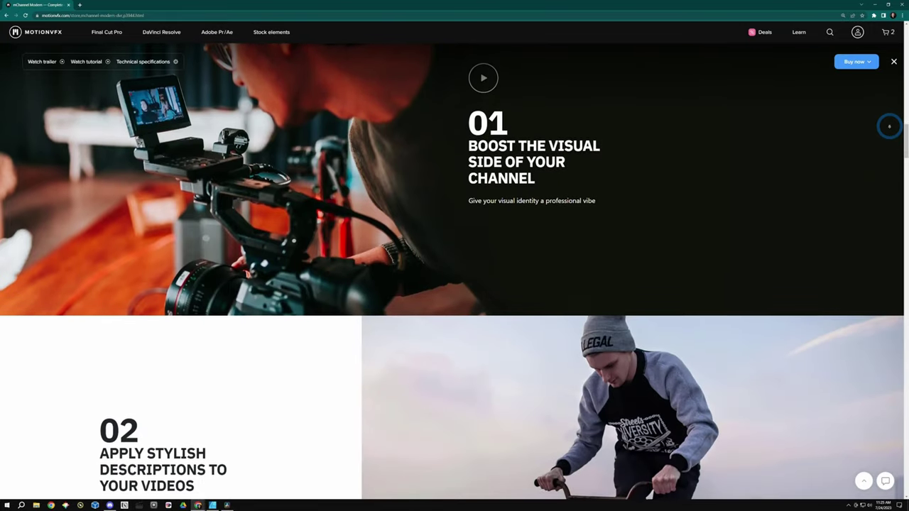
scroll(889, 126, "down", 1)
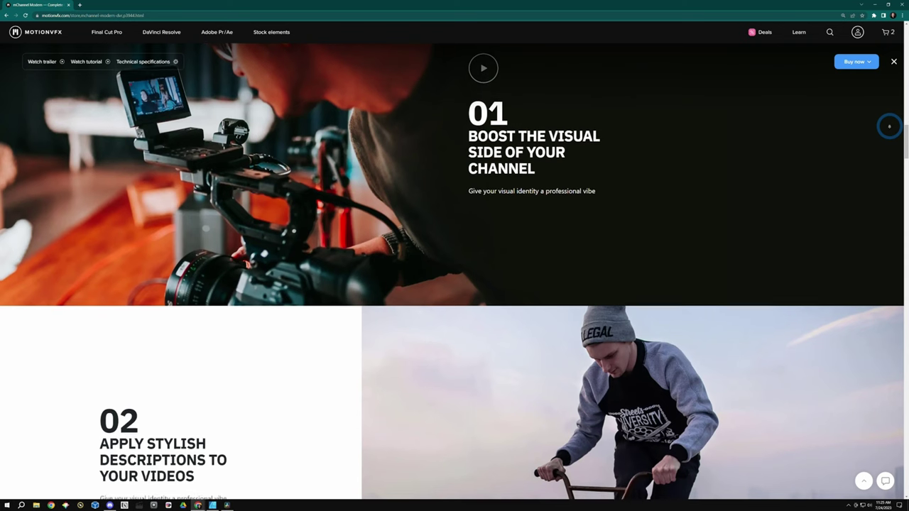
scroll(889, 126, "down", 1)
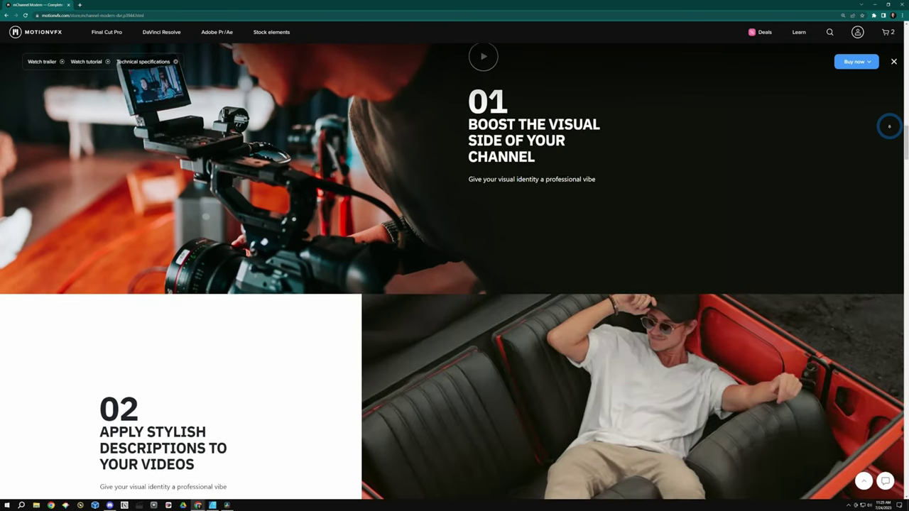